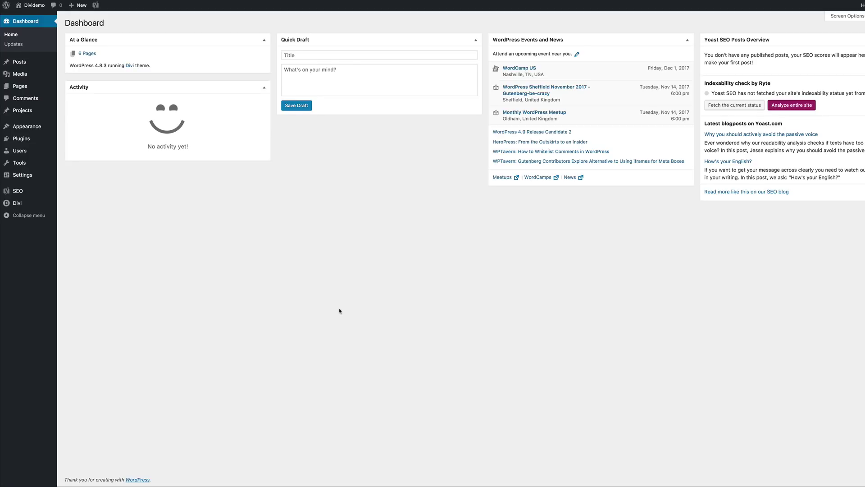
# - In Divi Theme Options, choose the COFFEE image from the media library as the logo
pyautogui.moveTo(20, 204)
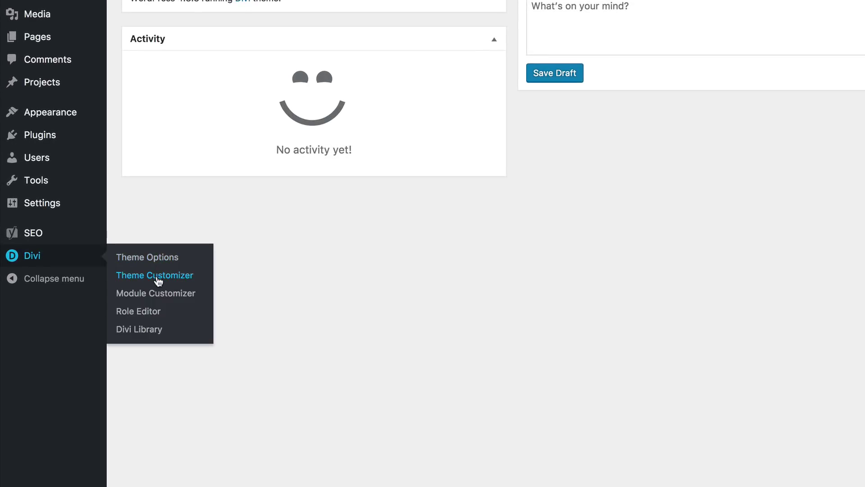
pyautogui.click(161, 264)
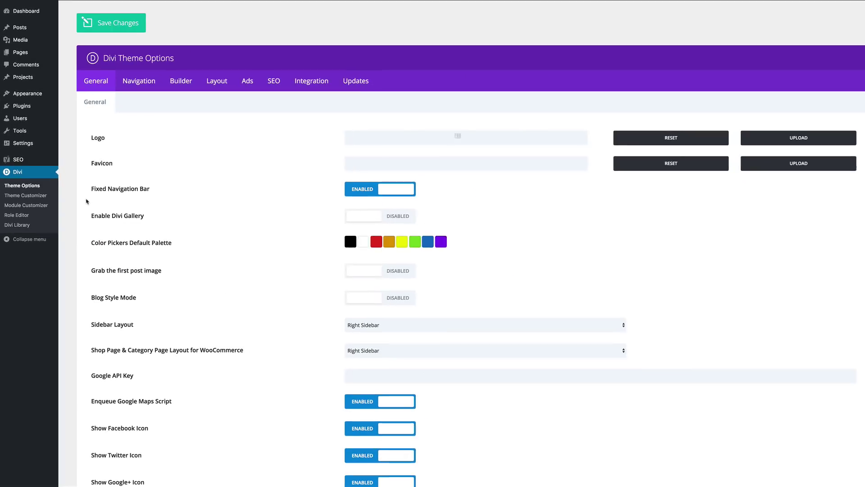
pyautogui.click(806, 138)
pyautogui.click(483, 197)
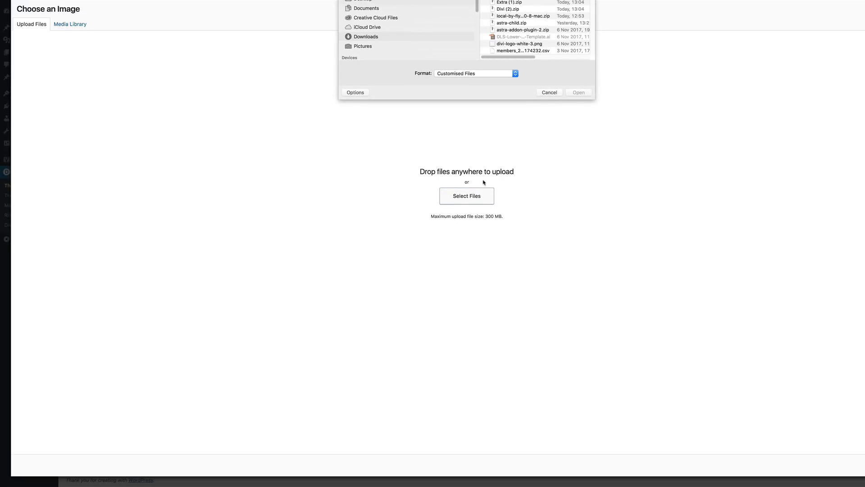
pyautogui.click(551, 131)
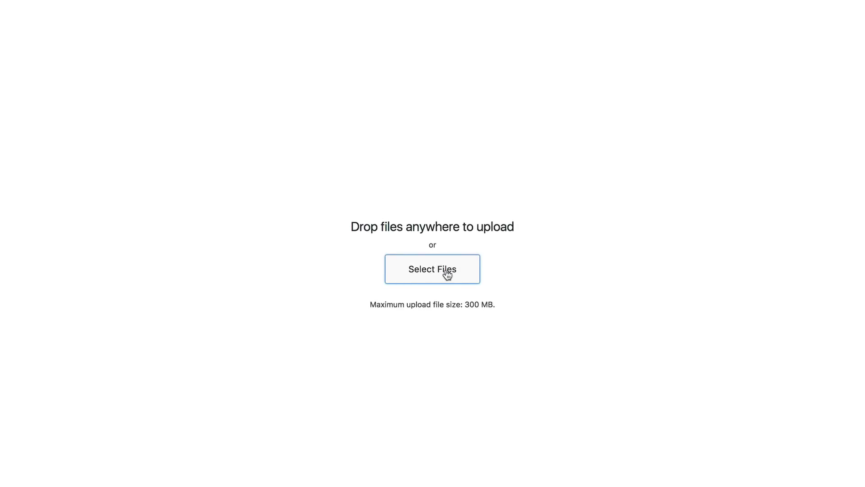
pyautogui.click(138, 115)
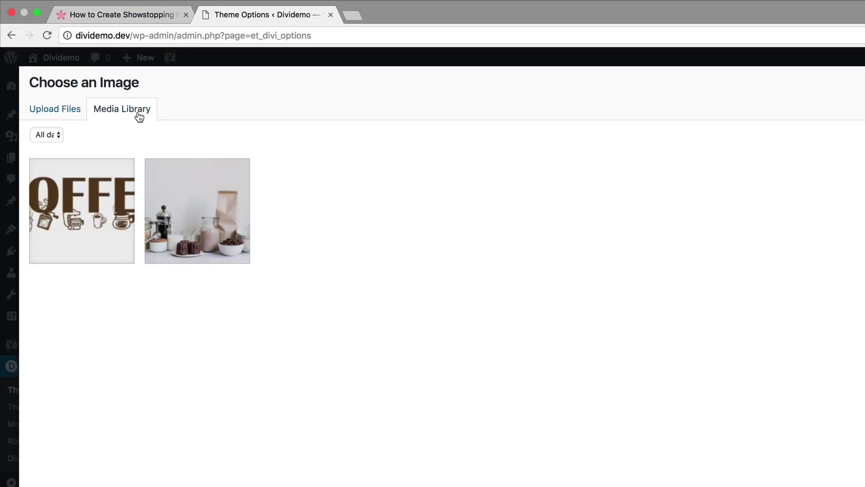
pyautogui.click(87, 216)
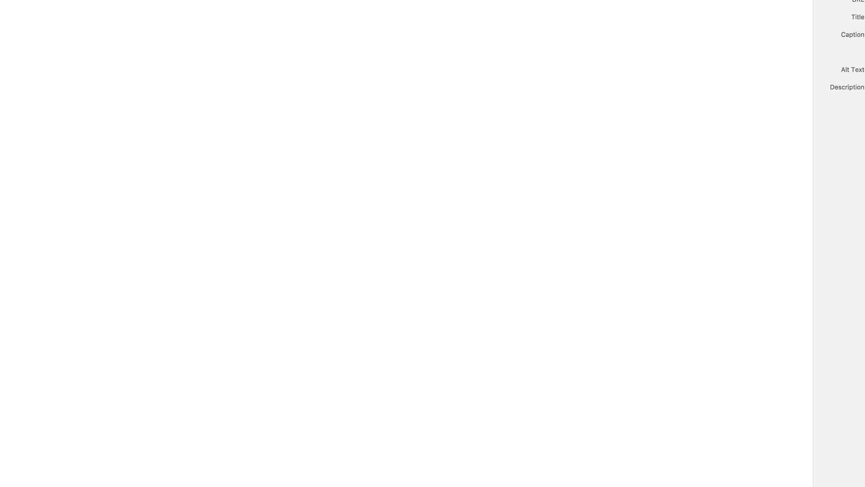
pyautogui.click(827, 458)
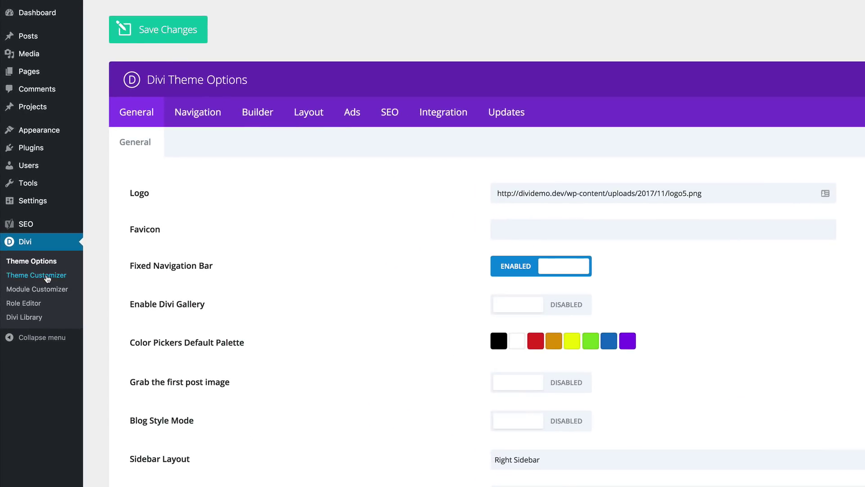
# - In the Theme Customizer's Header Format settings, set Header Style to Centered
pyautogui.click(47, 276)
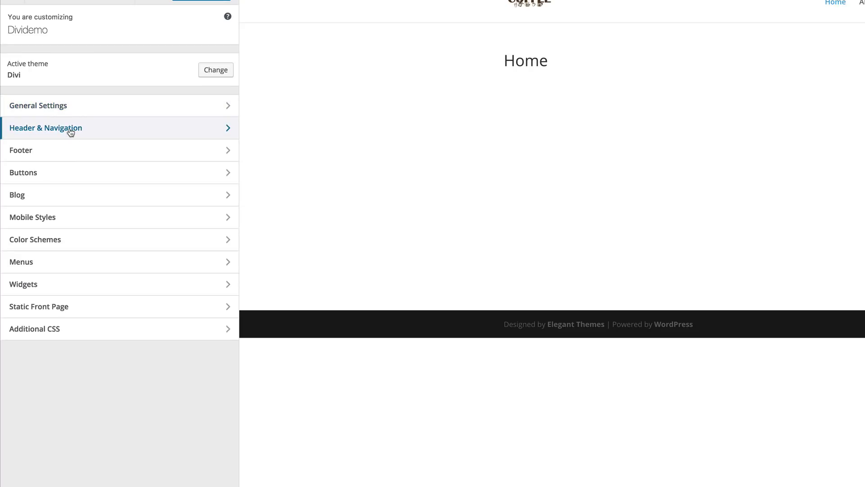
pyautogui.click(71, 132)
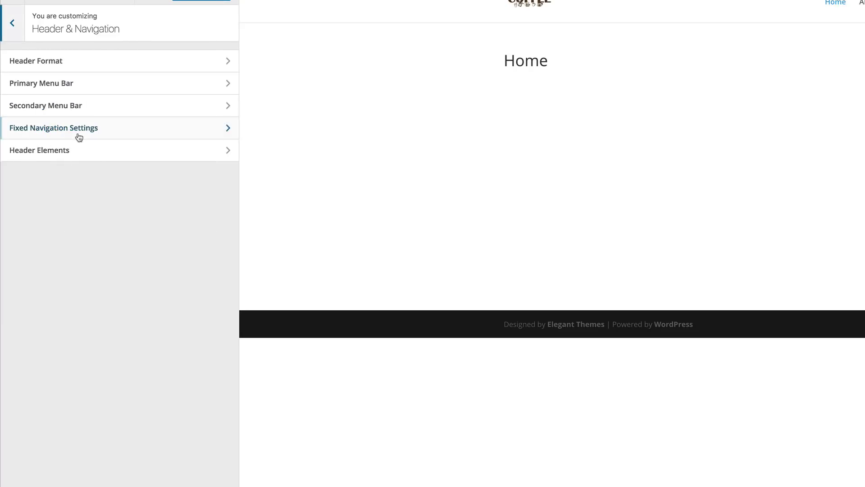
pyautogui.click(60, 64)
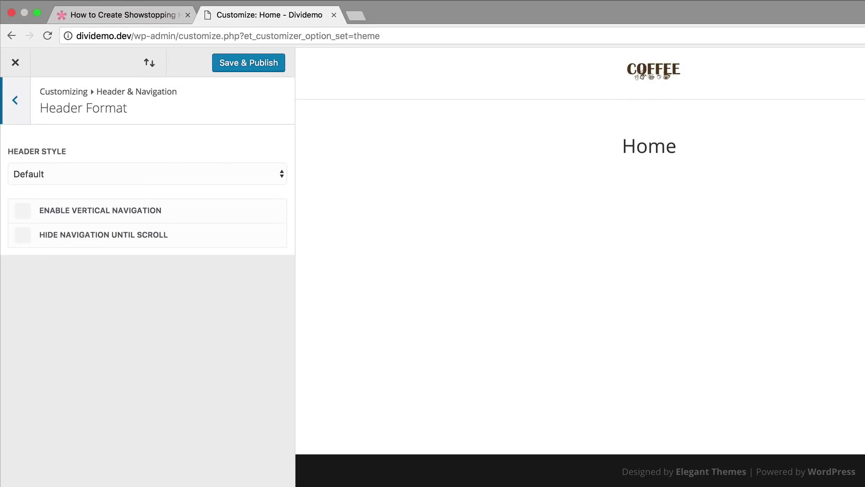
pyautogui.click(101, 173)
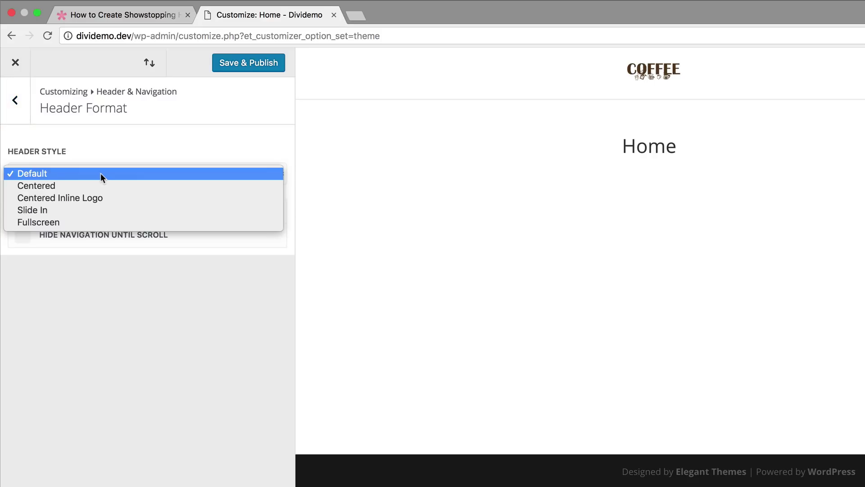
pyautogui.press('Escape')
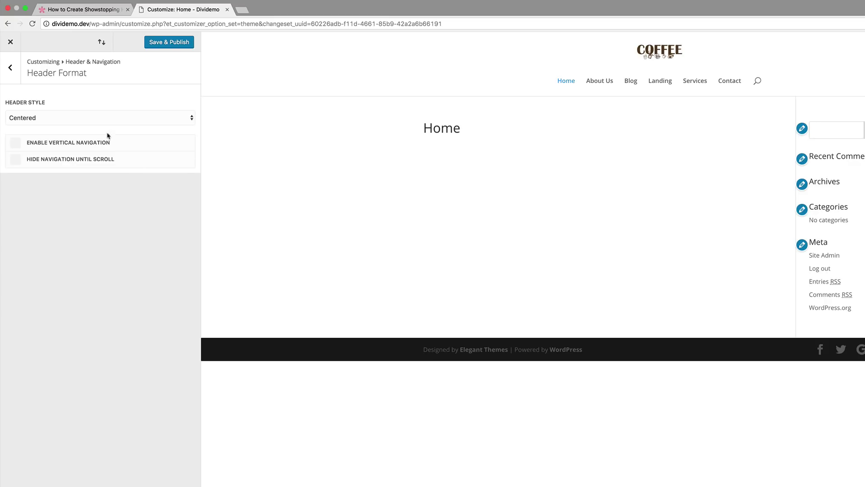
# - Set Primary Menu Bar height to 211, logo max height to 100 and text size to 16
pyautogui.click(11, 76)
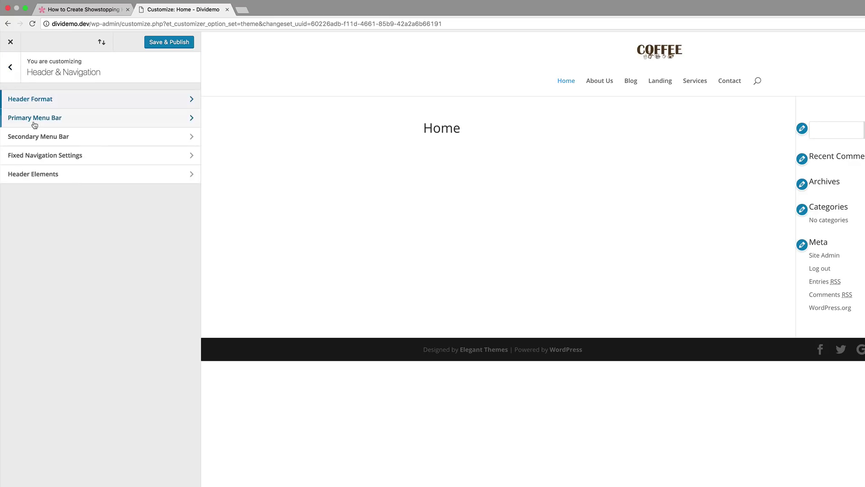
pyautogui.click(53, 122)
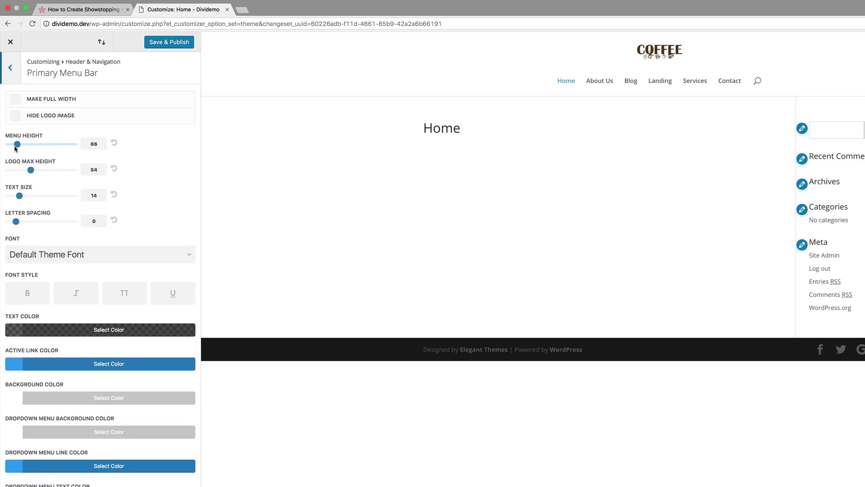
pyautogui.moveTo(101, 149); pyautogui.dragTo(86, 144)
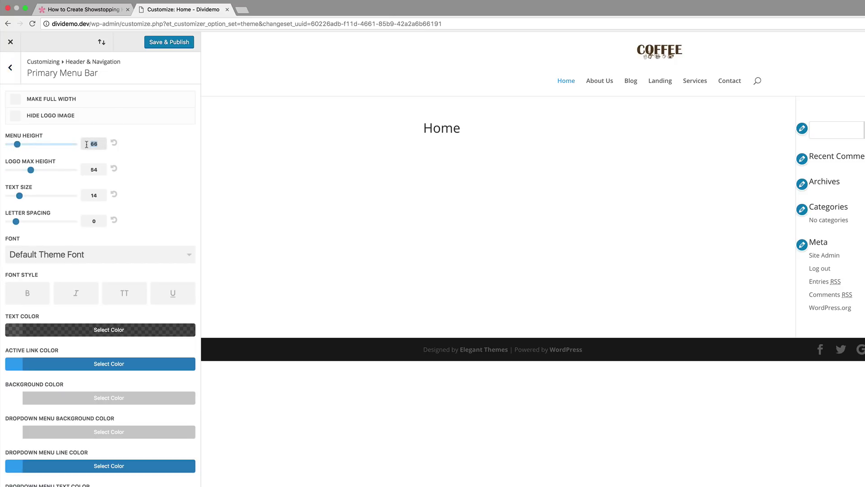
pyautogui.write('211')
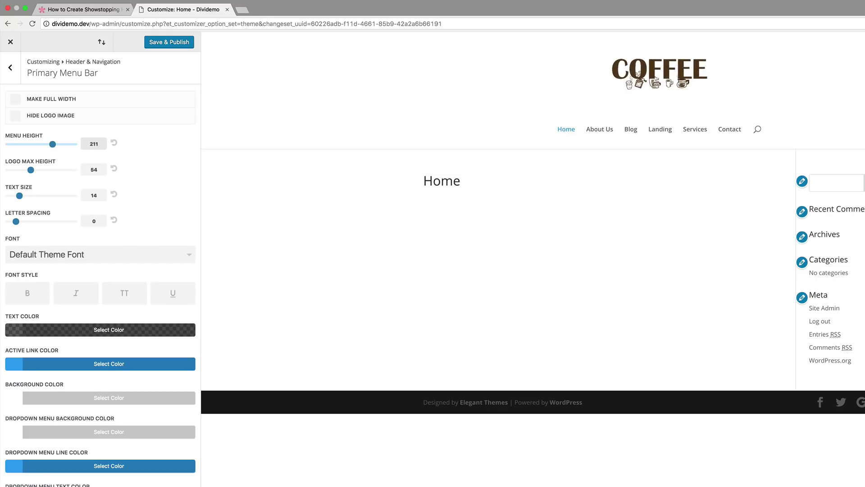
pyautogui.moveTo(101, 170); pyautogui.dragTo(85, 171)
pyautogui.write('100')
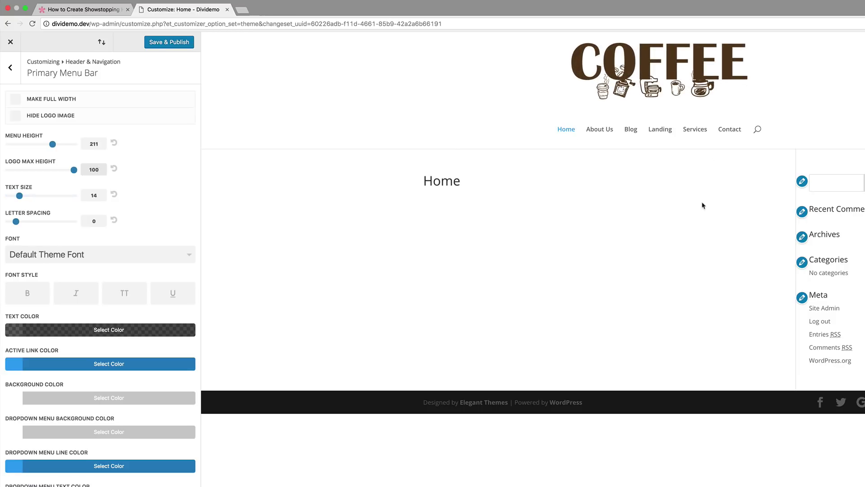
pyautogui.moveTo(102, 195); pyautogui.dragTo(85, 196)
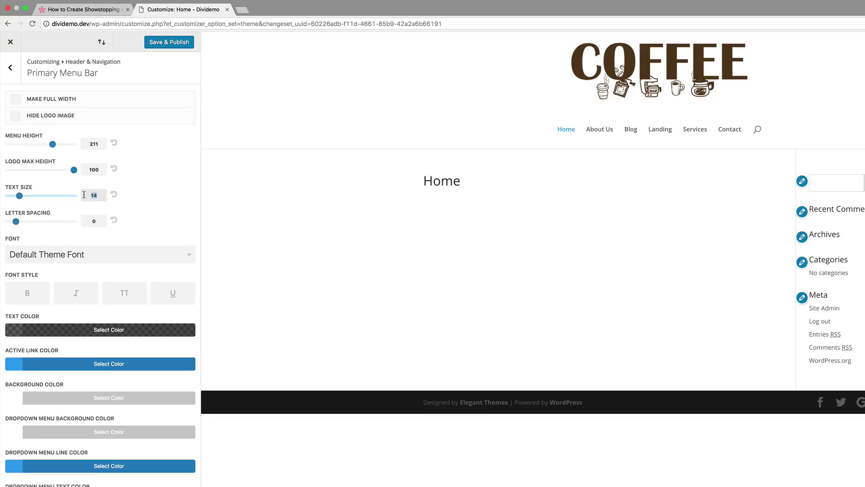
pyautogui.write('16')
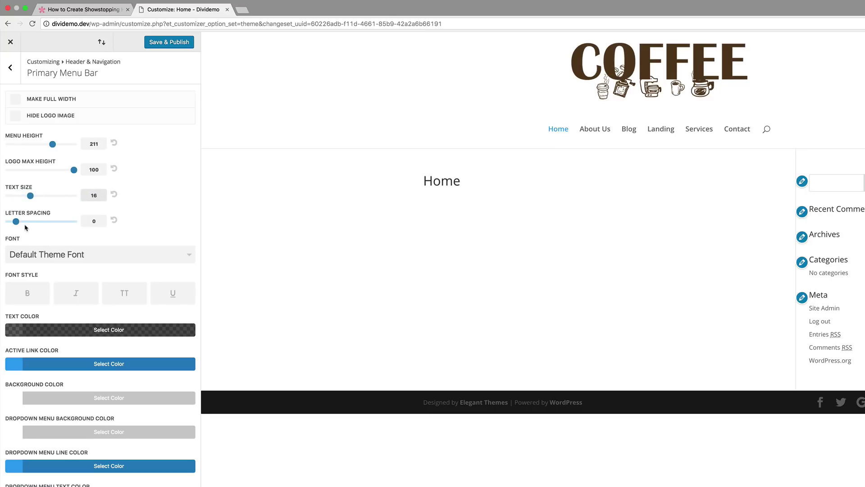
# - Give the menu letter spacing 2, the Lato font and uppercase styling
pyautogui.moveTo(17, 224); pyautogui.dragTo(26, 224)
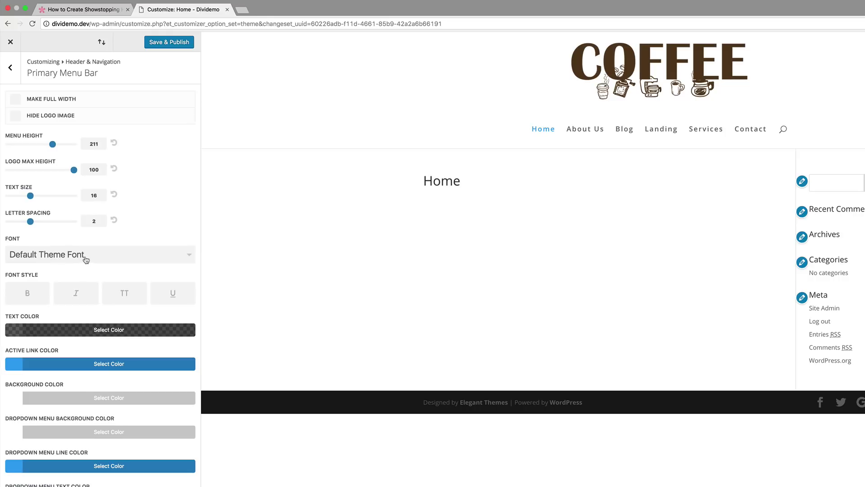
pyautogui.click(99, 257)
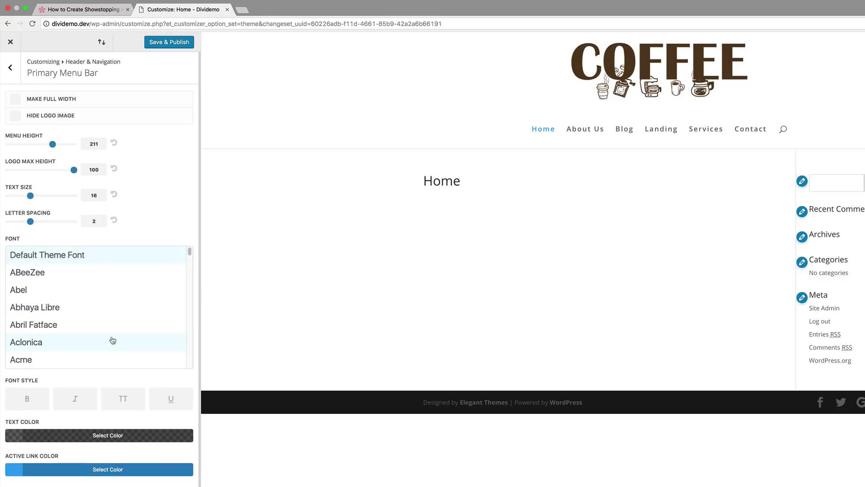
pyautogui.scroll(-10, 112, 340)
pyautogui.scroll(-20, 113, 340)
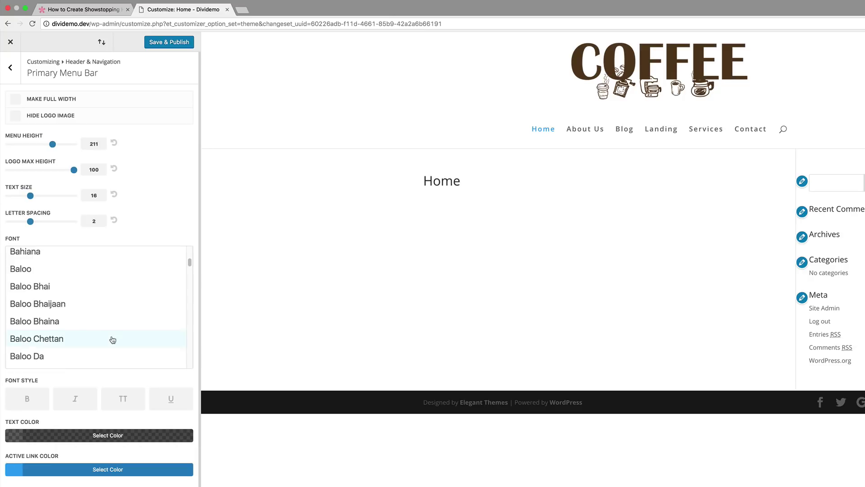
pyautogui.scroll(-20, 112, 340)
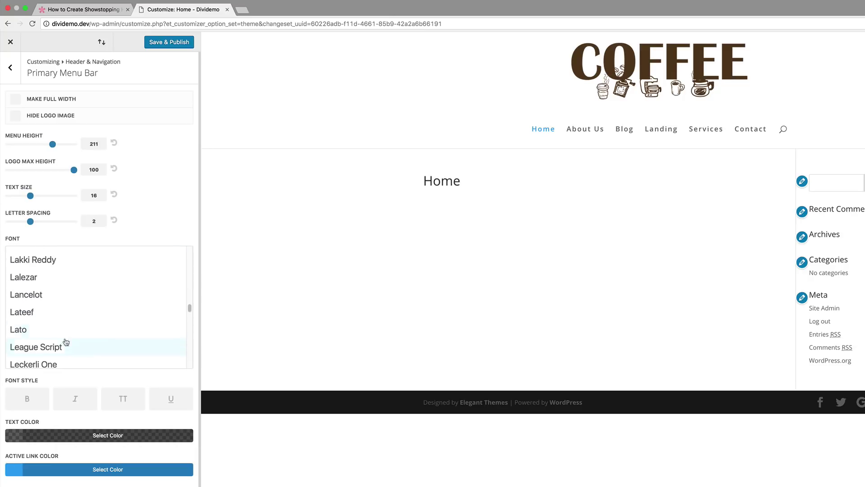
pyautogui.click(26, 330)
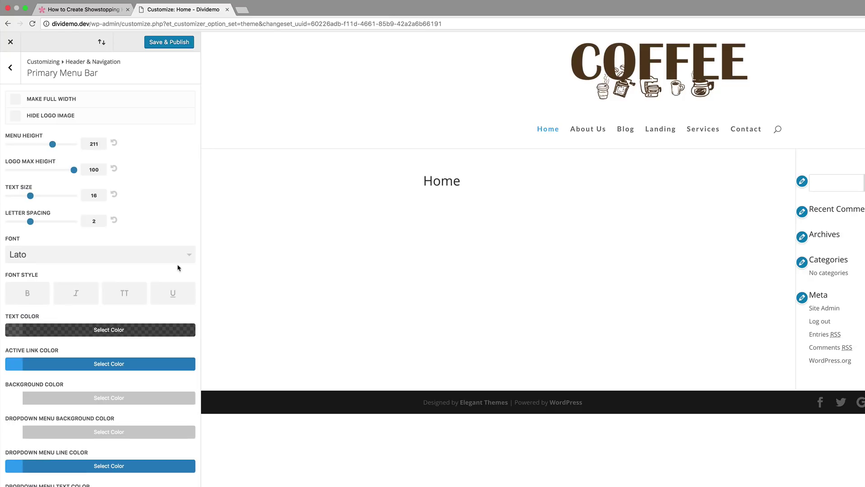
pyautogui.click(126, 297)
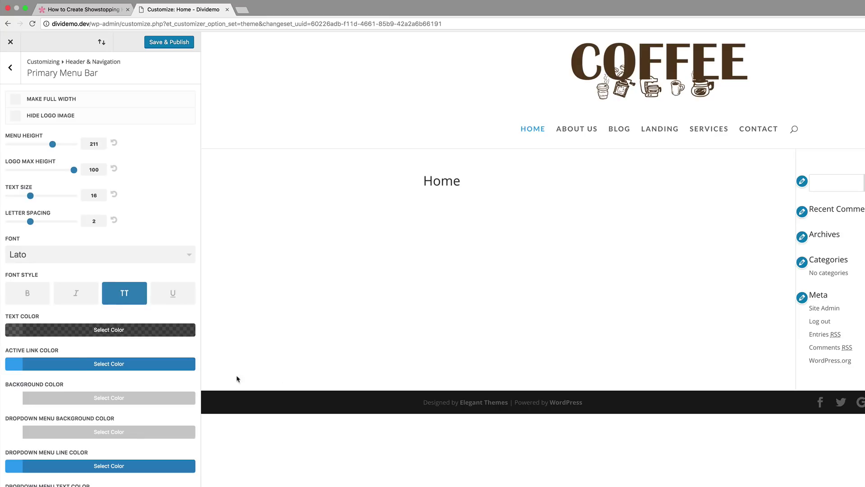
pyautogui.click(16, 333)
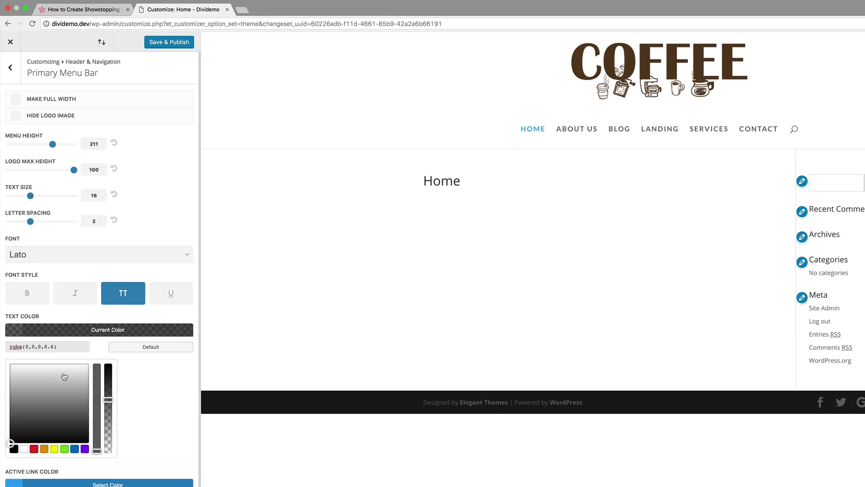
# - Make the menu text colour and active link colour white
pyautogui.click(24, 448)
pyautogui.scroll(-3, 79, 421)
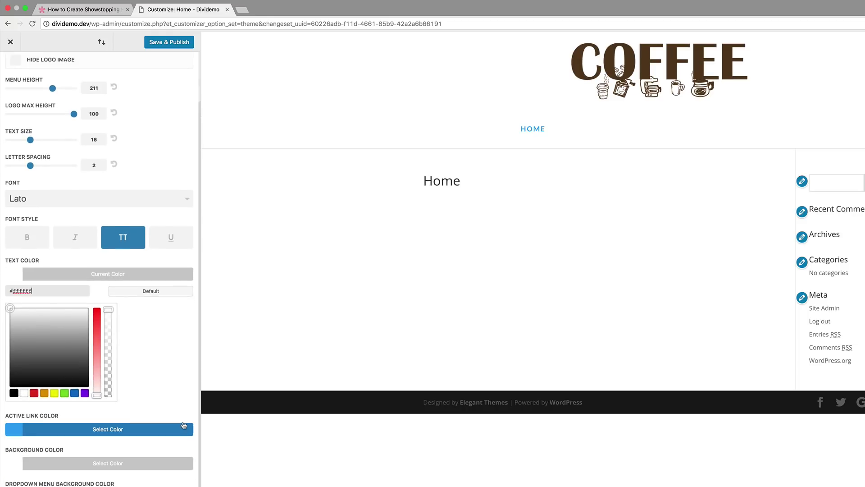
pyautogui.click(18, 425)
pyautogui.click(23, 420)
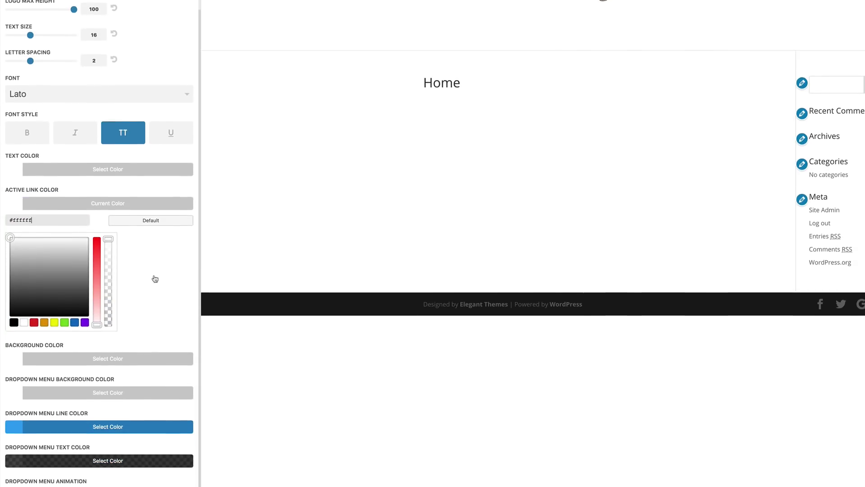
# - Make the menu bar background and dropdown menu background fully transparent
pyautogui.click(17, 318)
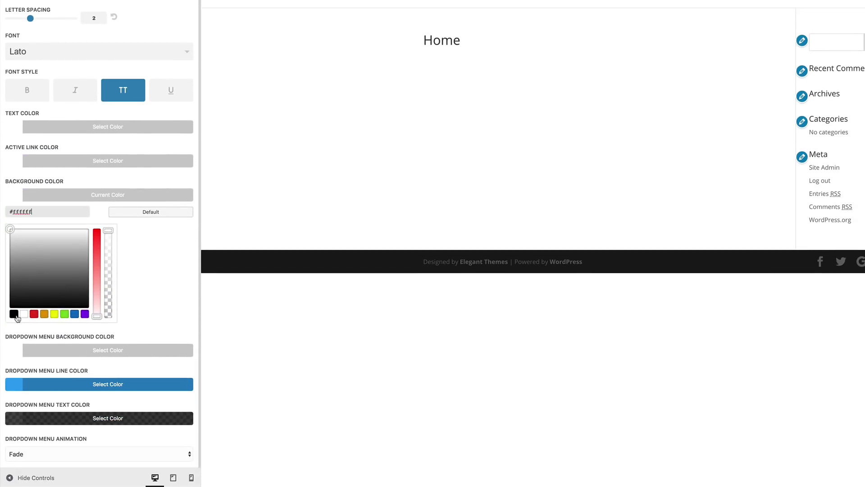
pyautogui.moveTo(109, 231); pyautogui.dragTo(112, 262)
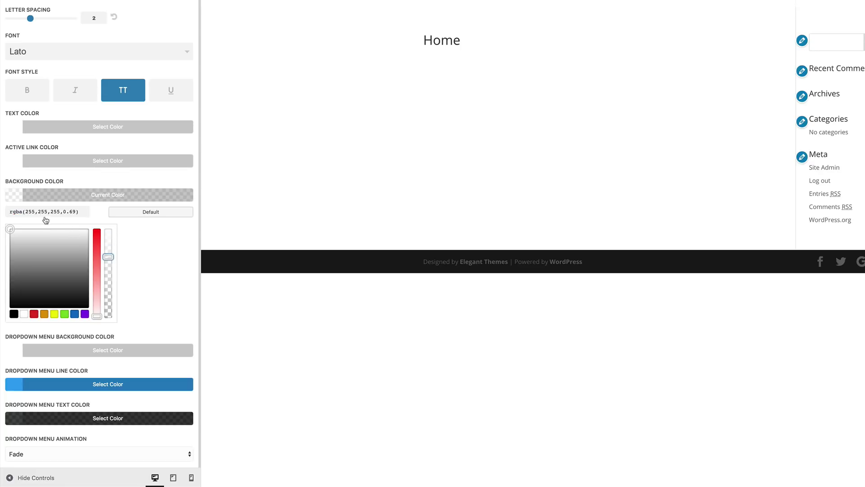
pyautogui.moveTo(26, 212); pyautogui.dragTo(78, 210)
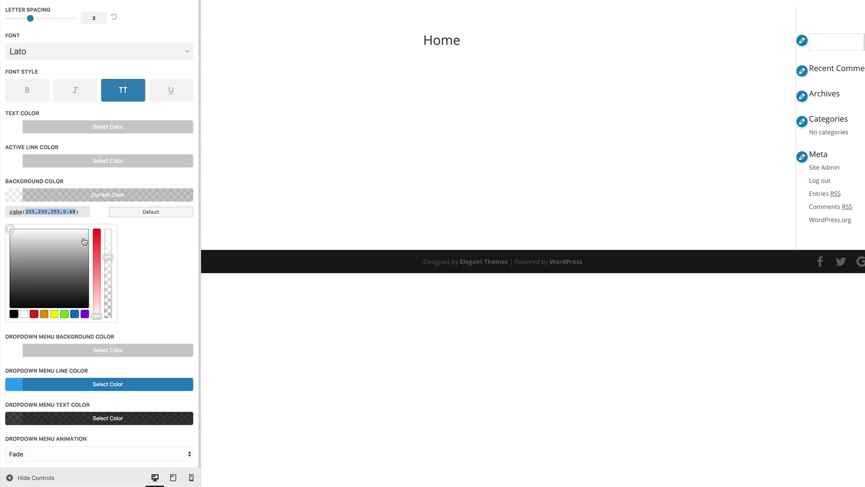
pyautogui.moveTo(108, 246); pyautogui.dragTo(108, 318)
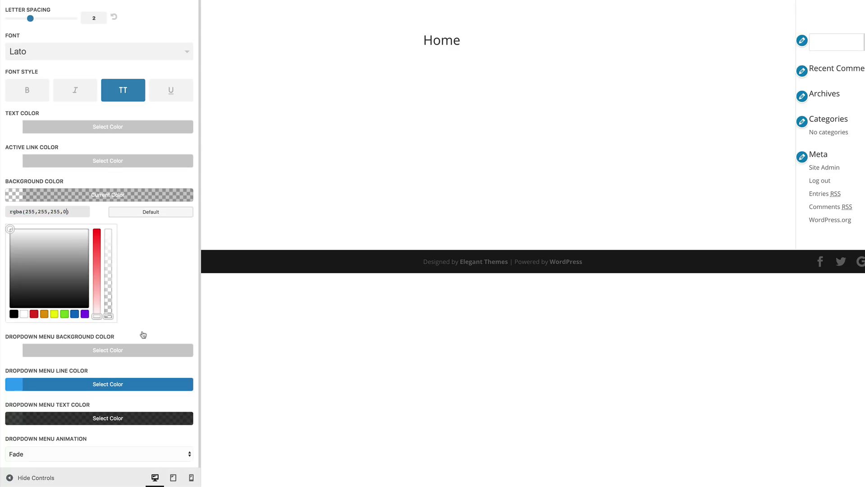
pyautogui.click(18, 351)
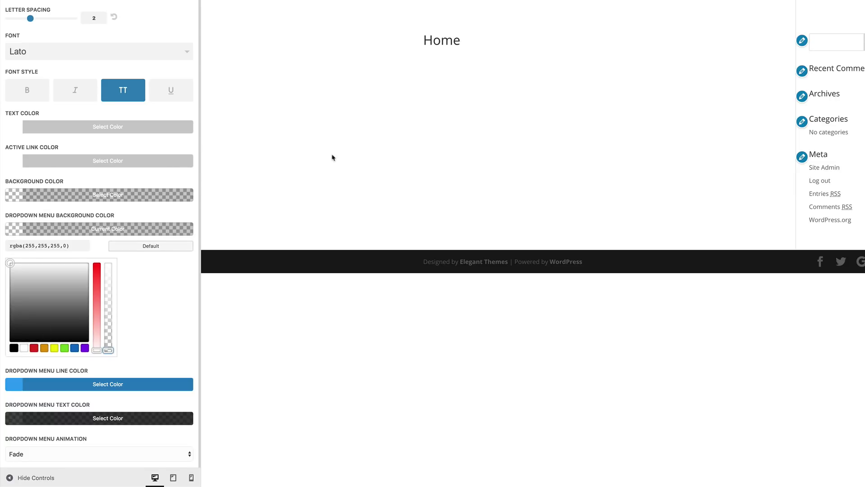
pyautogui.scroll(5, 413, 225)
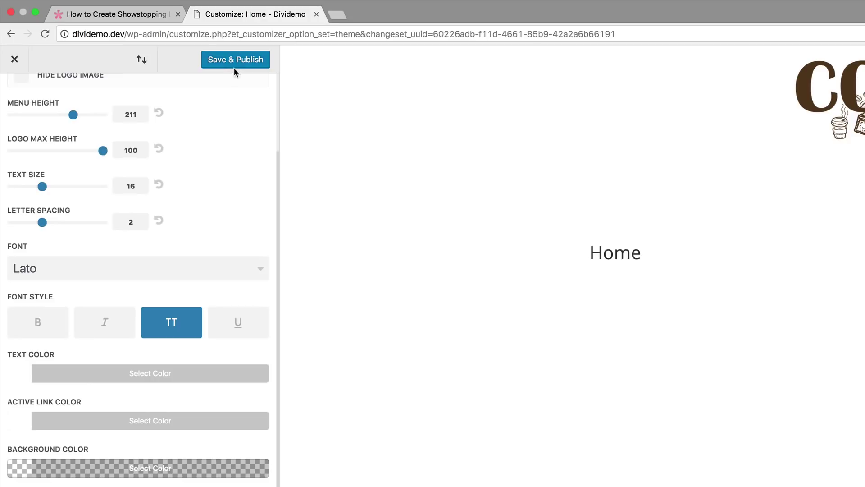
# - Publish the customizer changes, then create a new page titled 'HS' using the Divi Builder
pyautogui.click(248, 62)
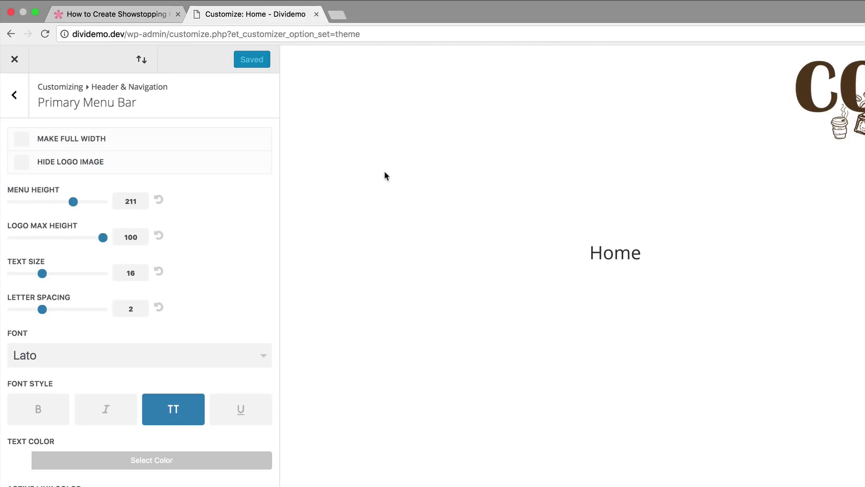
pyautogui.click(14, 59)
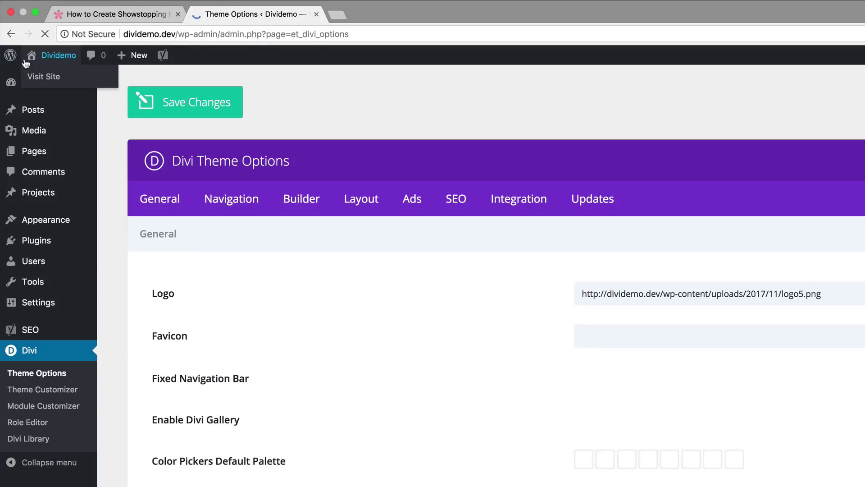
pyautogui.moveTo(38, 153)
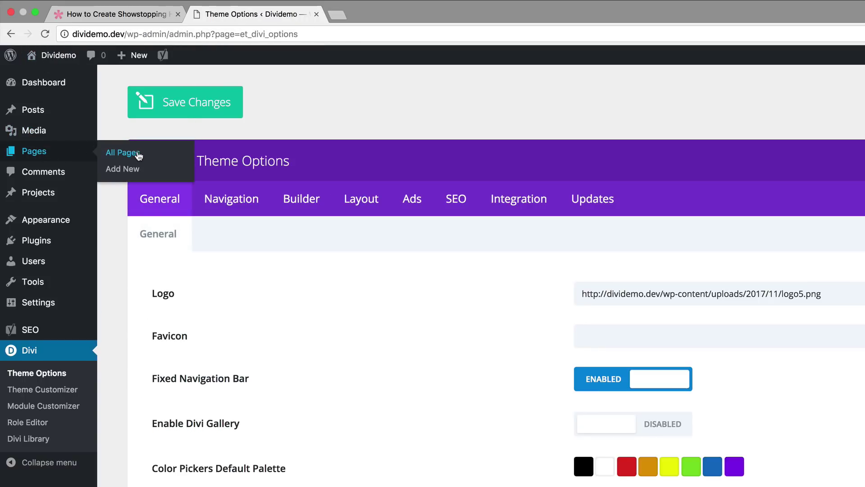
pyautogui.click(130, 169)
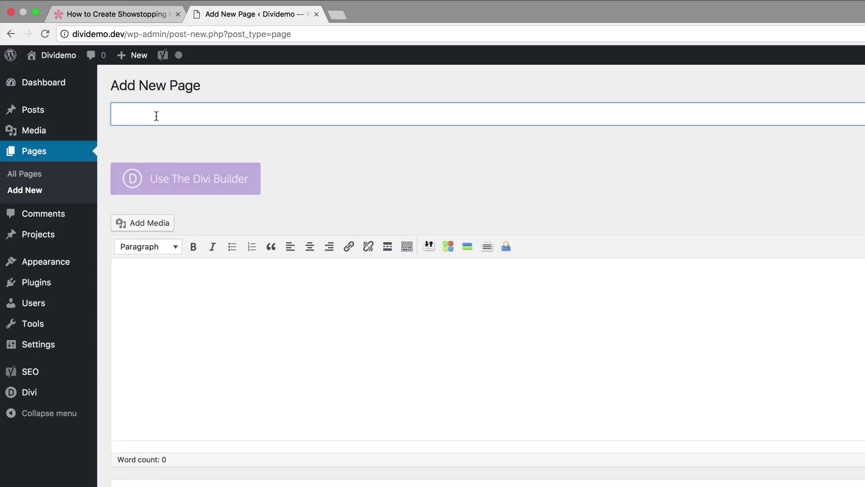
pyautogui.write('HS')
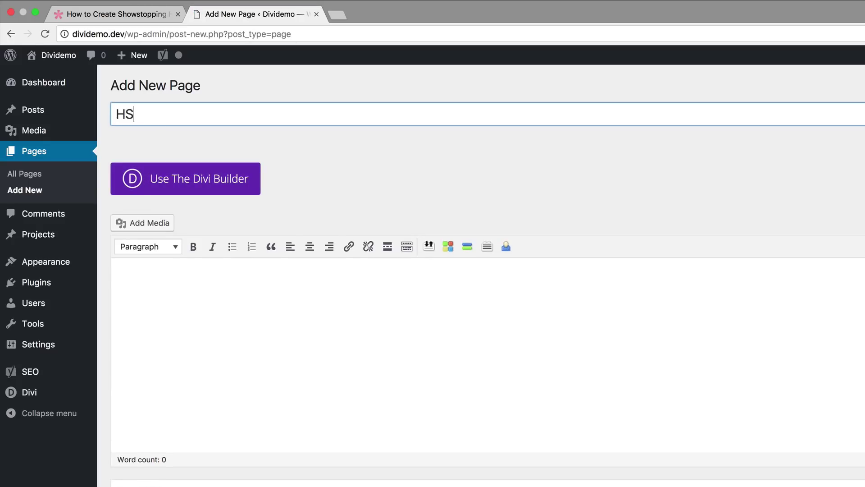
pyautogui.click(219, 185)
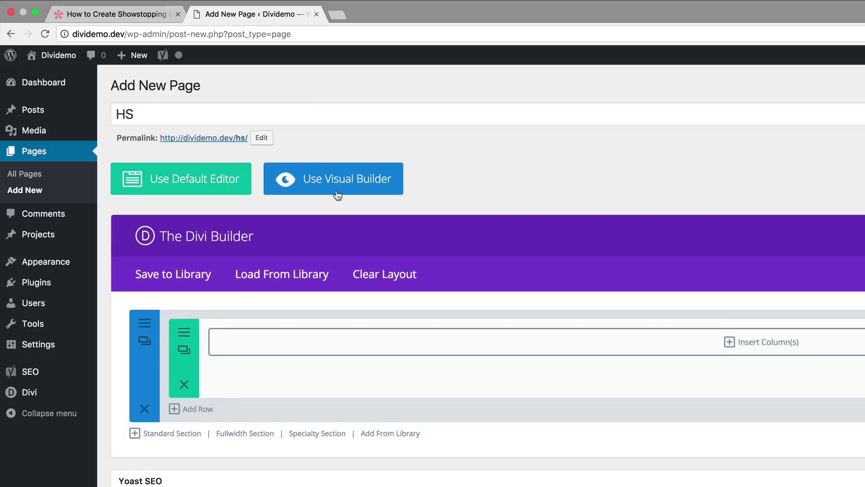
# - Open the HS page in the Visual Builder and dock the section settings as a sidebar
pyautogui.click(365, 181)
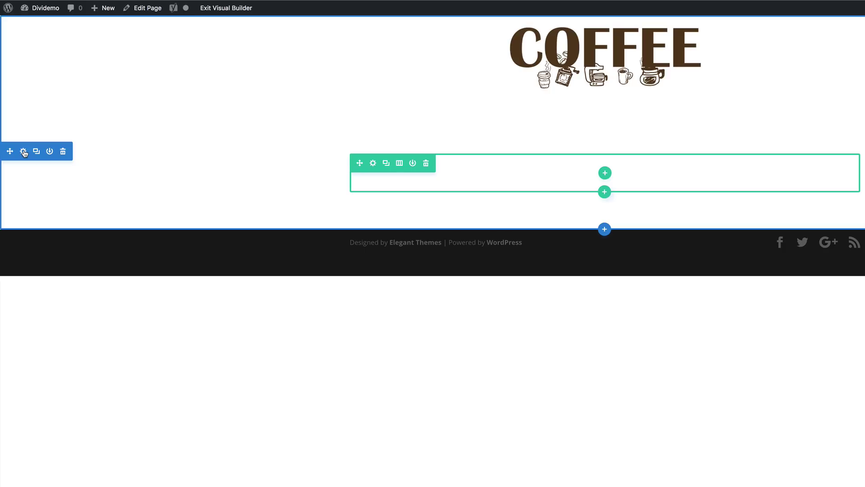
pyautogui.click(23, 152)
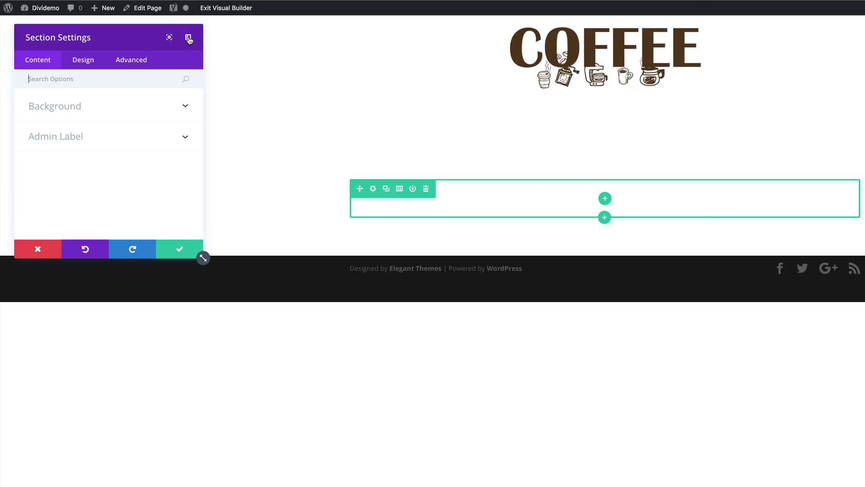
pyautogui.click(188, 39)
# - Add a section gradient background running from #e2e2e2 to transparent
pyautogui.click(53, 75)
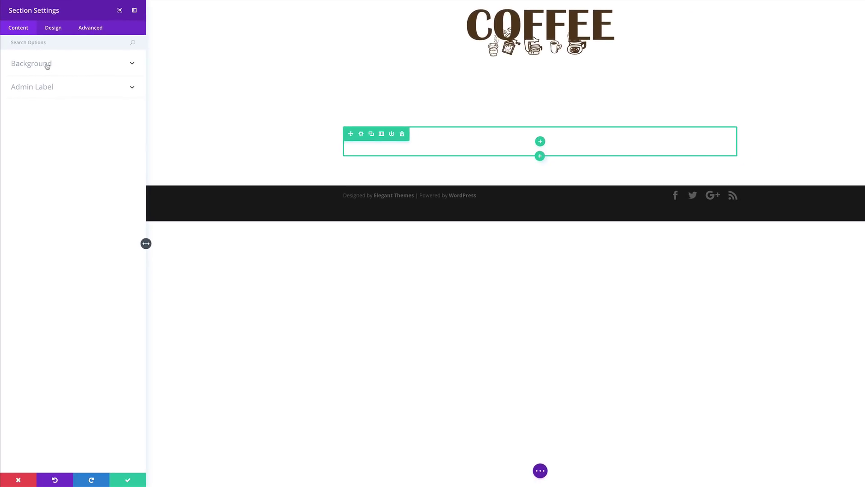
pyautogui.click(58, 86)
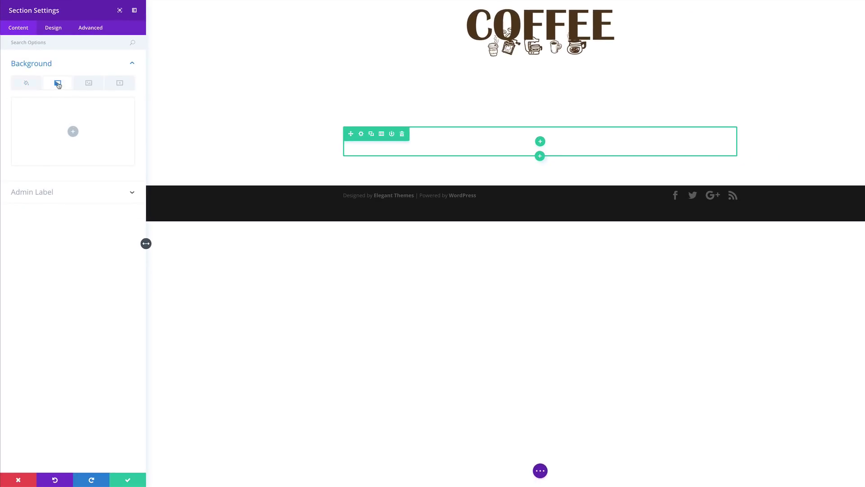
pyautogui.click(73, 132)
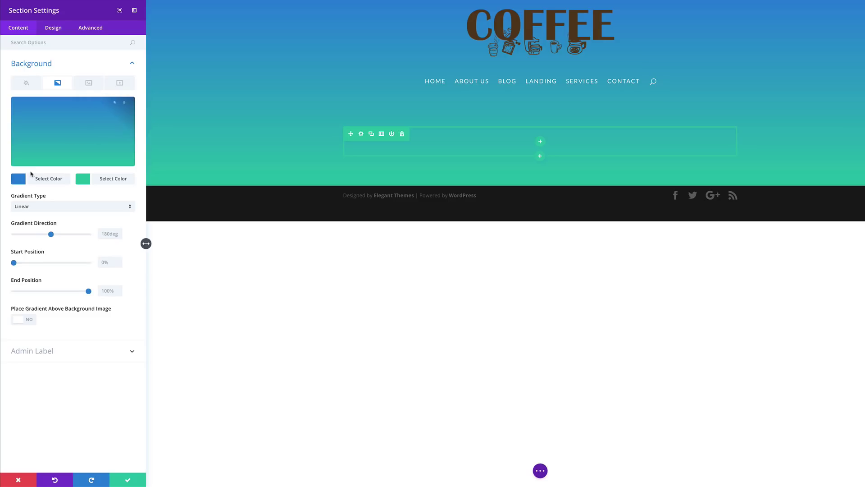
pyautogui.click(19, 179)
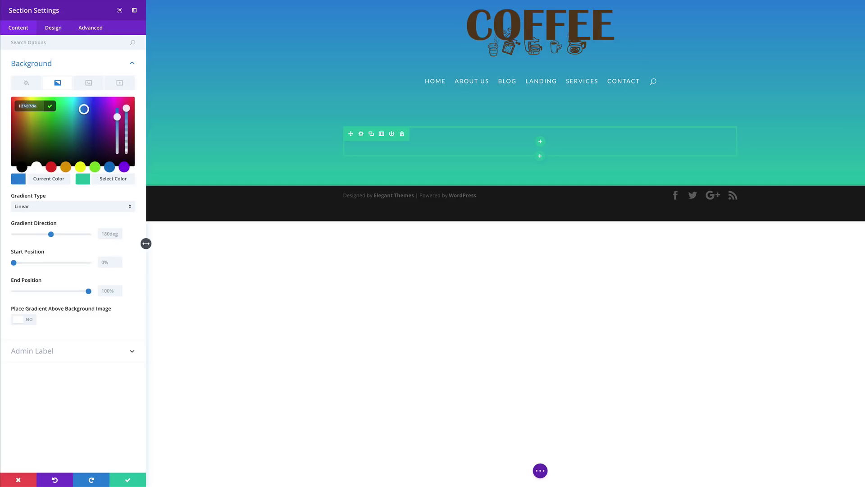
pyautogui.write('#e2e2e2')
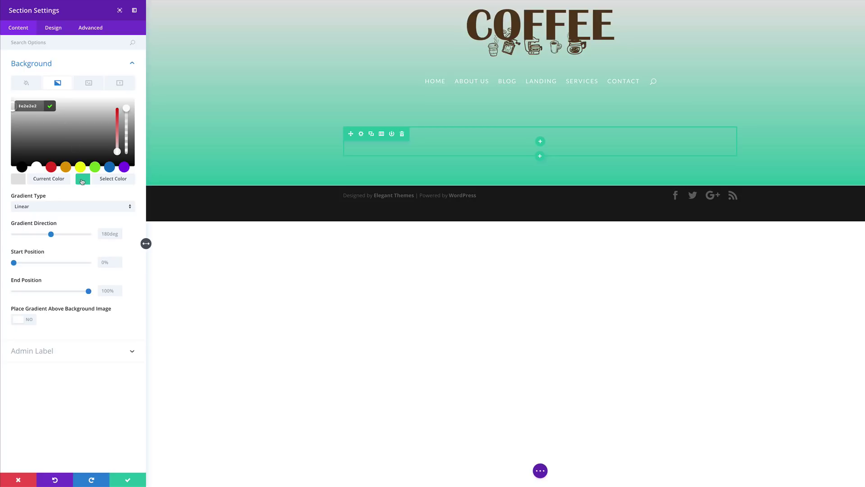
pyautogui.click(82, 181)
pyautogui.moveTo(117, 116); pyautogui.dragTo(122, 160)
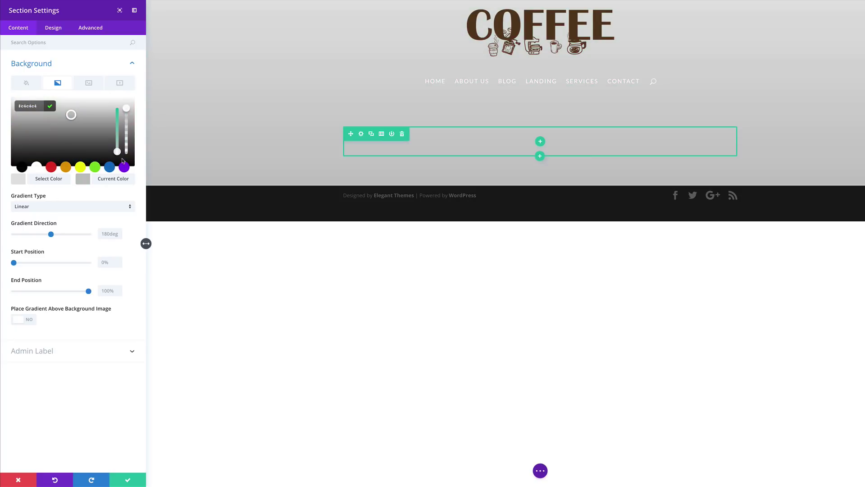
pyautogui.moveTo(126, 109); pyautogui.dragTo(133, 163)
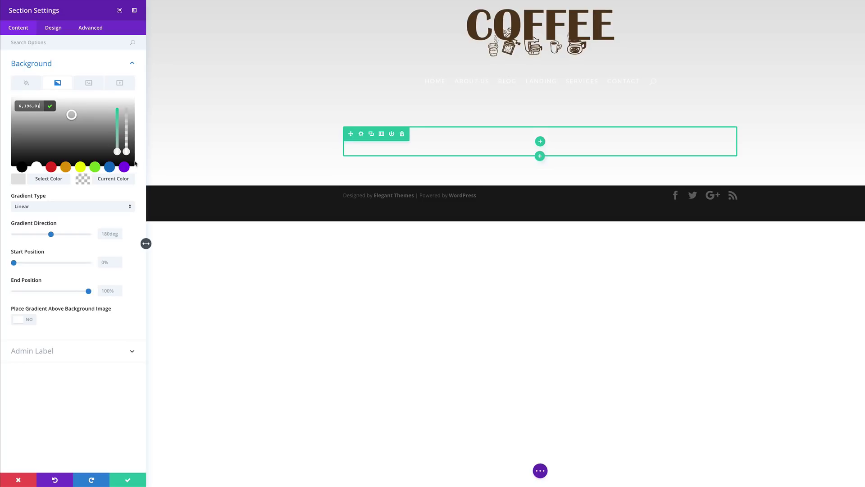
pyautogui.click(122, 198)
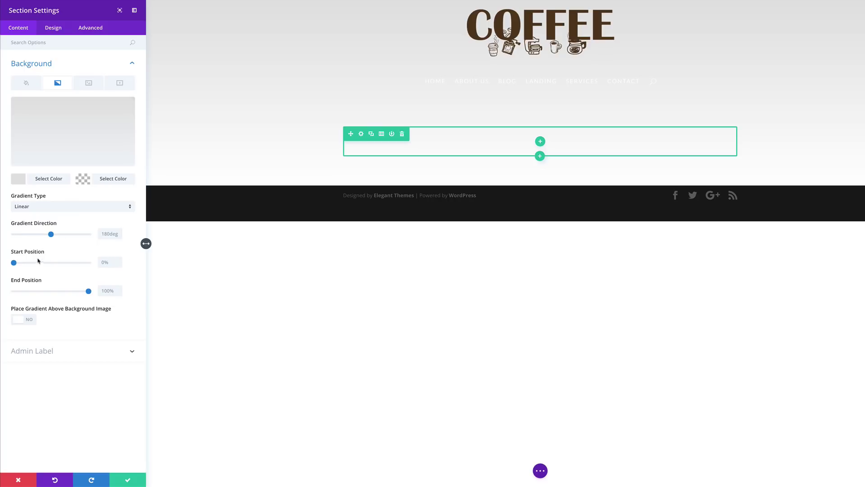
# - Set the gradient's start and end positions to 40%
pyautogui.click(102, 263)
pyautogui.write('4')
pyautogui.click(104, 291)
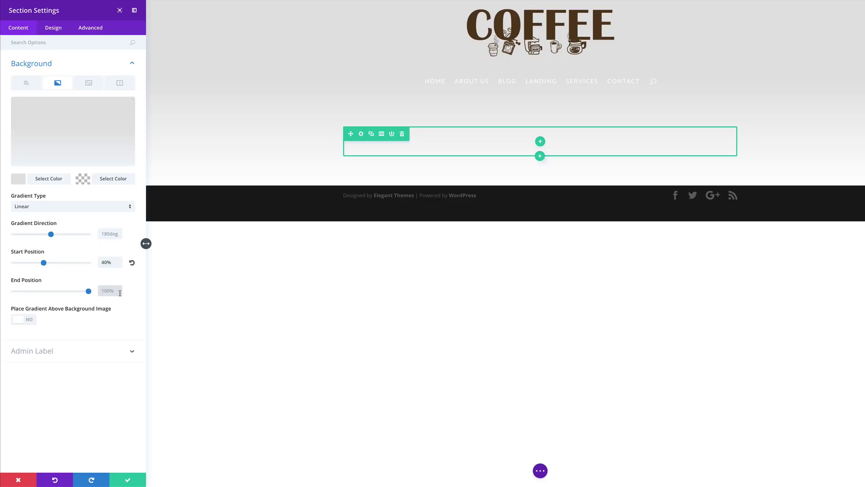
pyautogui.write('40')
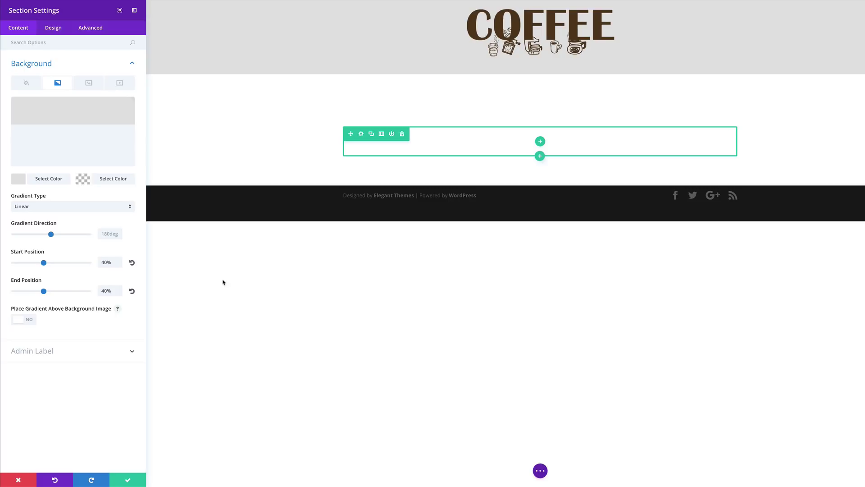
# - Use the coffee equipment photo as the section's background image, blended with Multiply
pyautogui.click(89, 83)
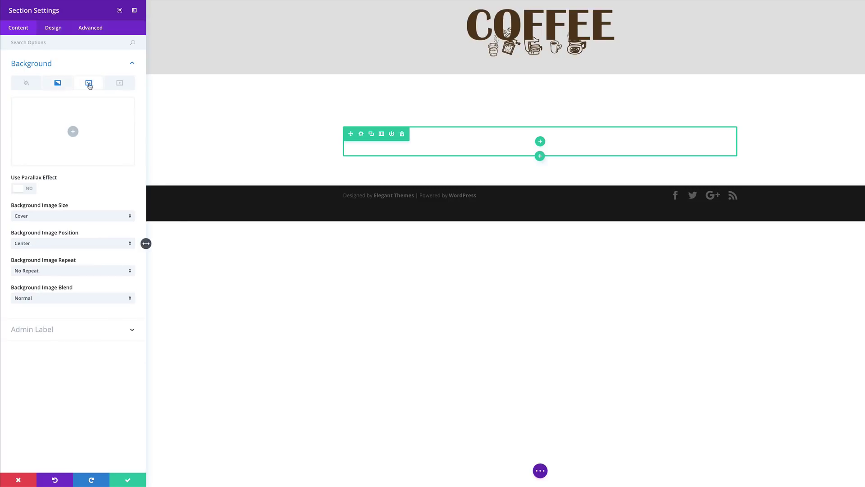
pyautogui.click(72, 131)
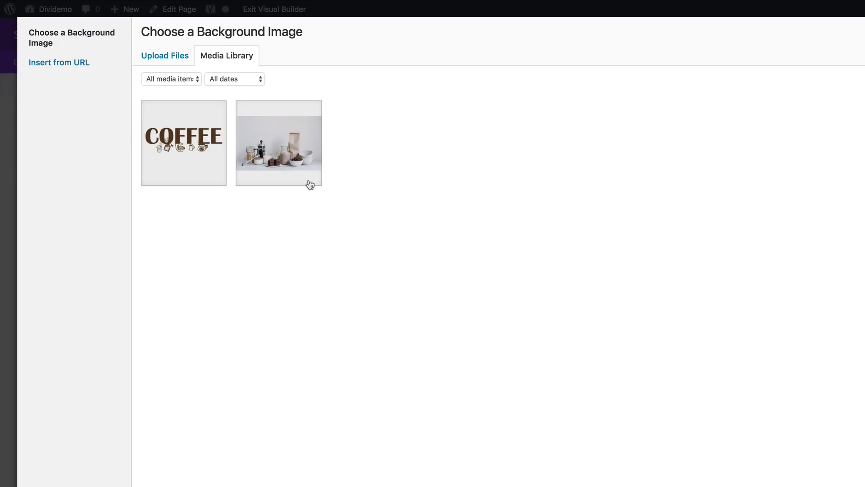
pyautogui.click(295, 150)
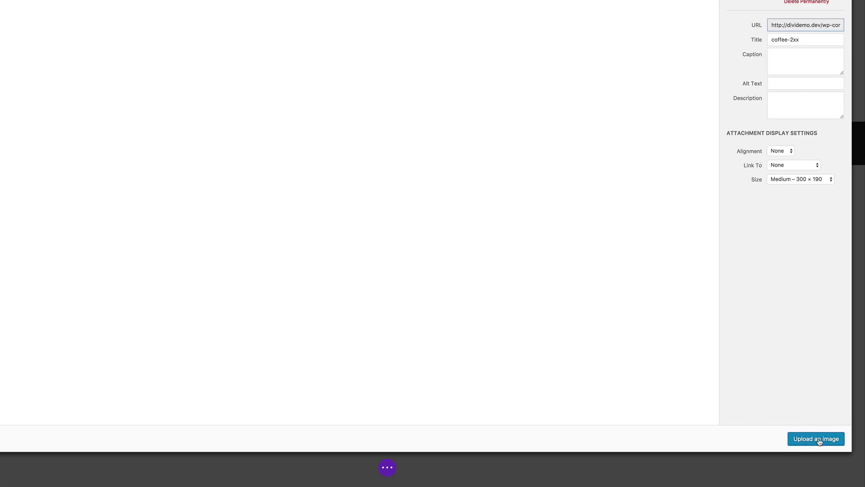
pyautogui.click(818, 439)
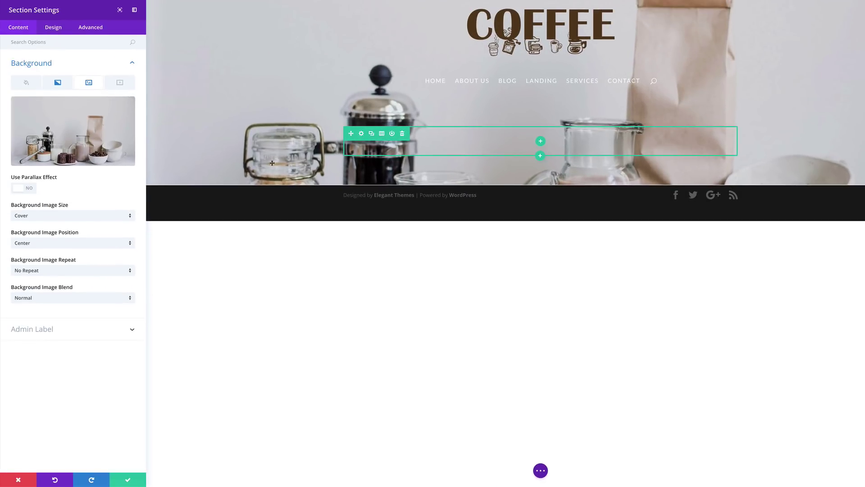
pyautogui.click(94, 300)
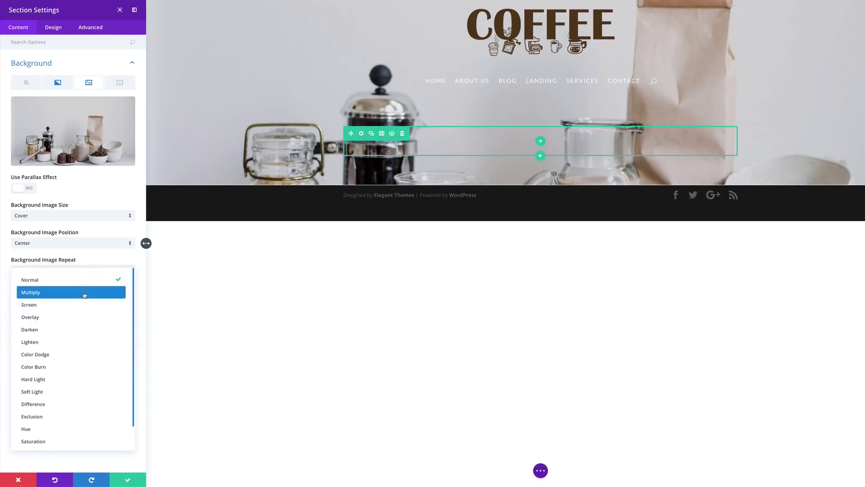
pyautogui.click(85, 294)
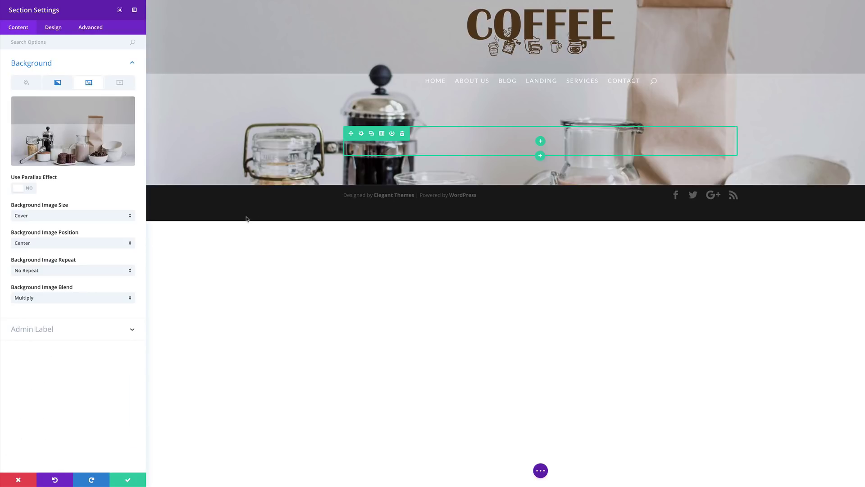
# - Save the section settings and split the row into two equal columns
pyautogui.click(129, 478)
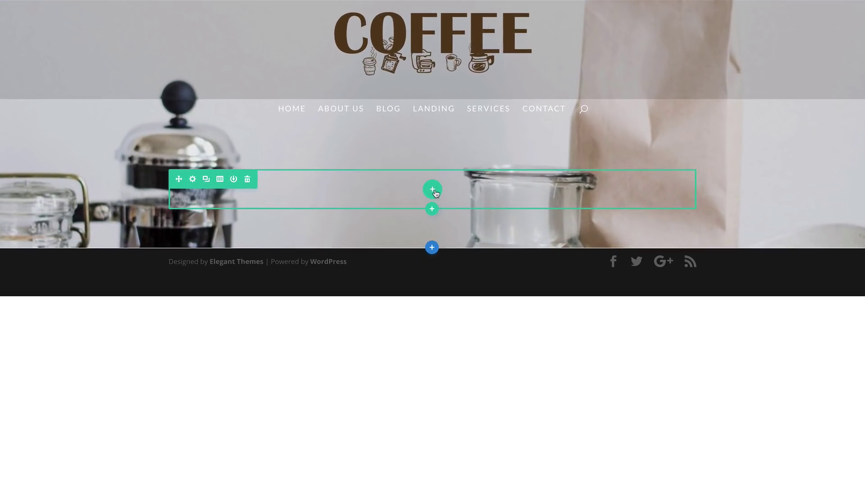
pyautogui.click(433, 189)
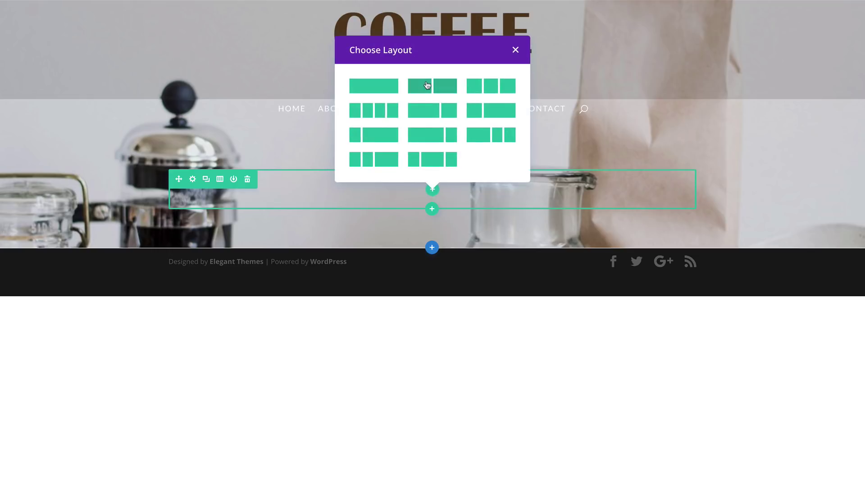
pyautogui.click(440, 88)
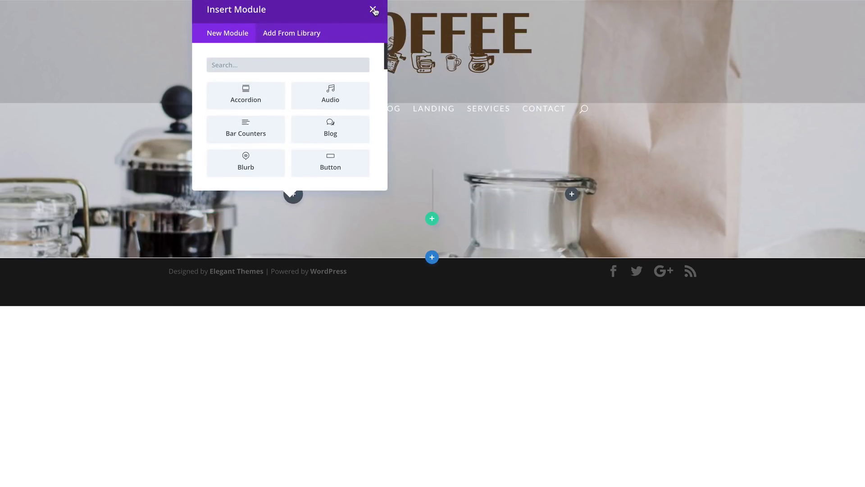
pyautogui.click(373, 11)
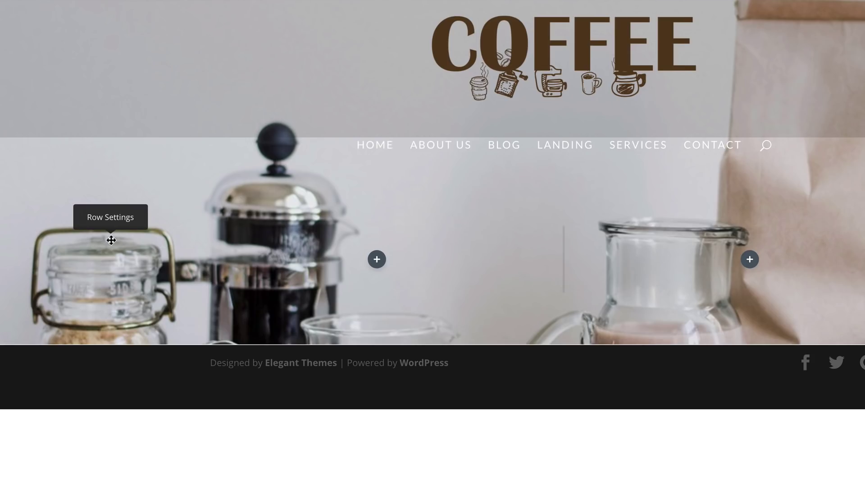
# - Give the row a solid b7afa1 background colour
pyautogui.click(112, 241)
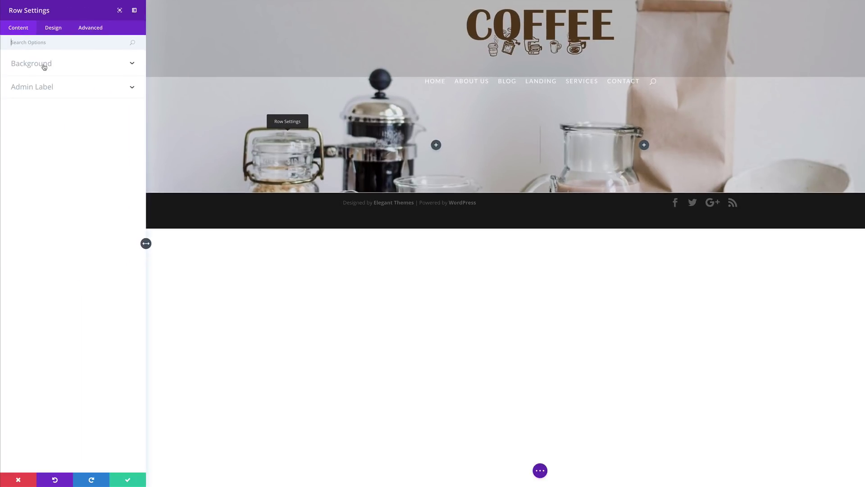
pyautogui.click(43, 67)
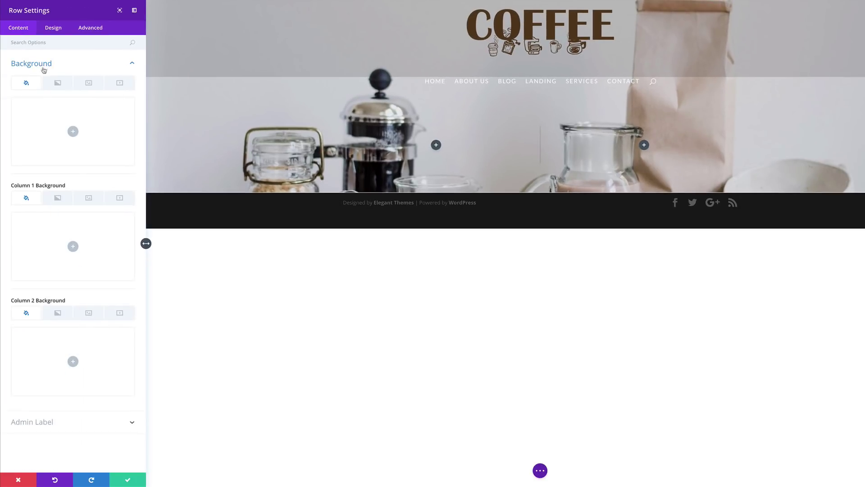
pyautogui.click(73, 132)
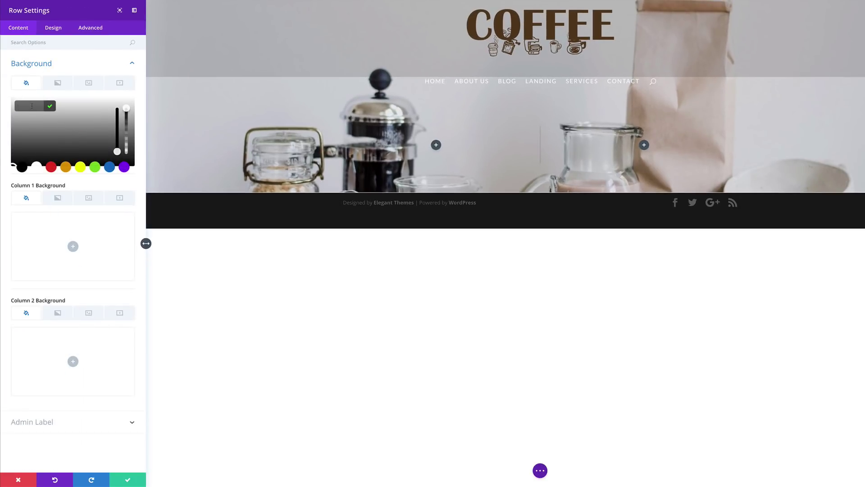
pyautogui.write('b7afa1')
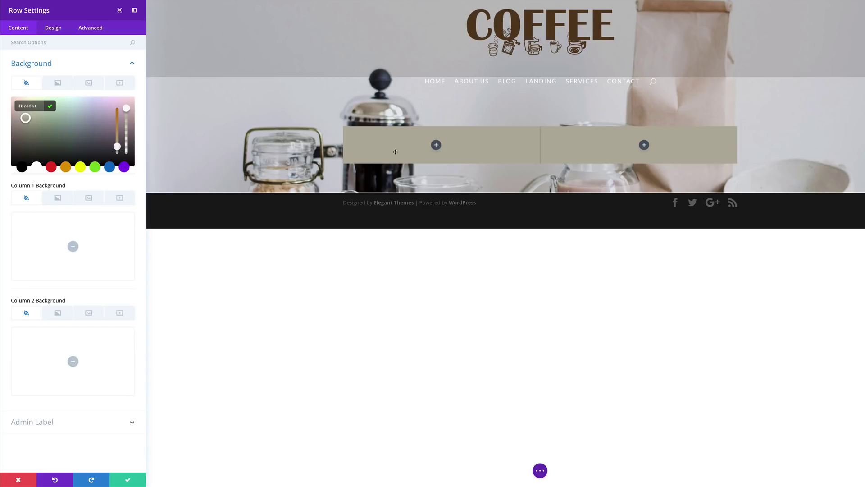
pyautogui.click(61, 199)
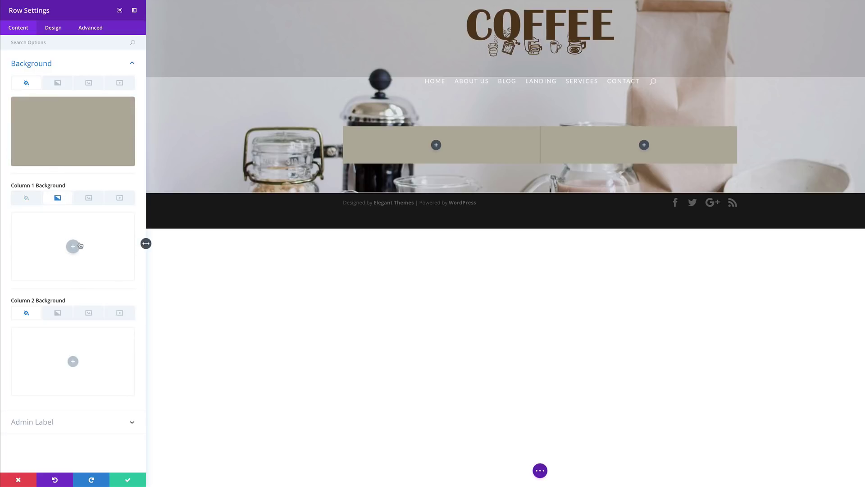
# - Add a column 1 gradient running from semi-transparent white to transparent
pyautogui.click(81, 245)
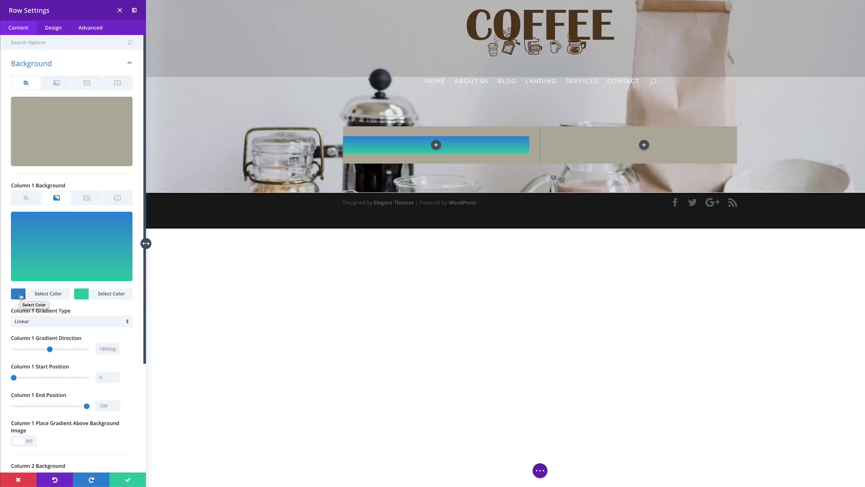
pyautogui.click(21, 297)
pyautogui.moveTo(124, 223); pyautogui.dragTo(123, 232)
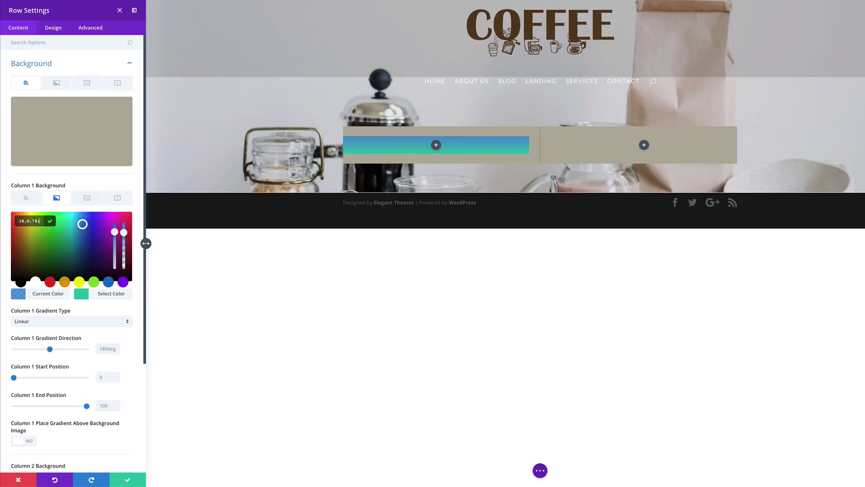
pyautogui.click(37, 221)
pyautogui.hotkey('ctrl', 'v')
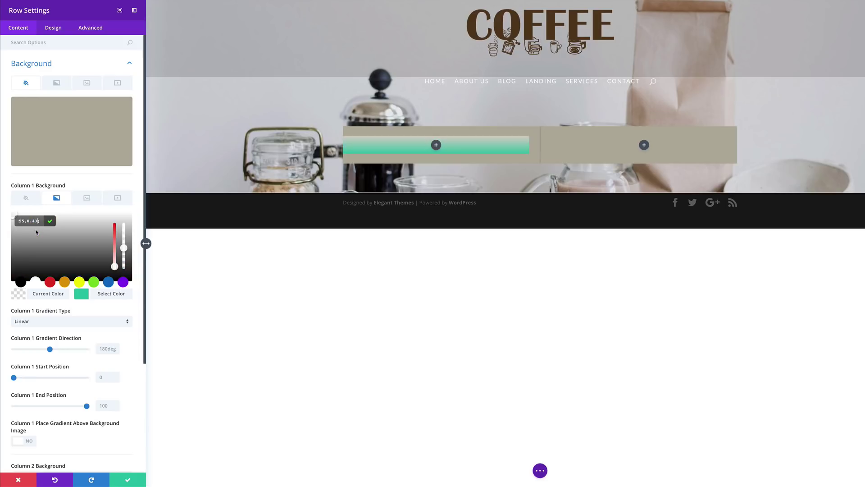
pyautogui.click(81, 295)
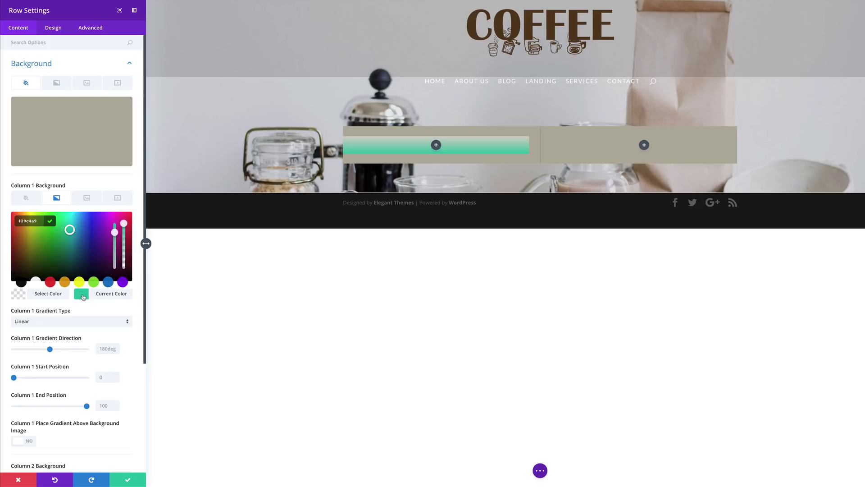
pyautogui.hotkey('ctrl', 'v')
pyautogui.hotkey('ctrl', 'v')
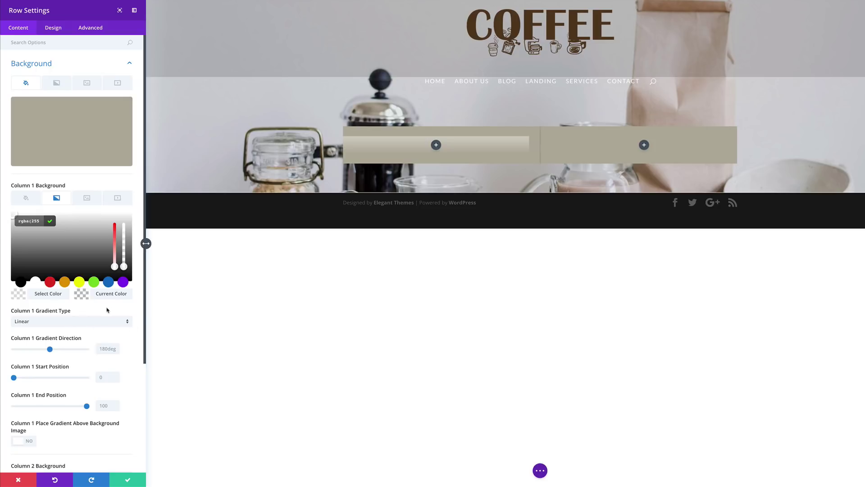
# - Make the column 1 gradient radial from Top Left, with start and end positions 49%
pyautogui.click(111, 324)
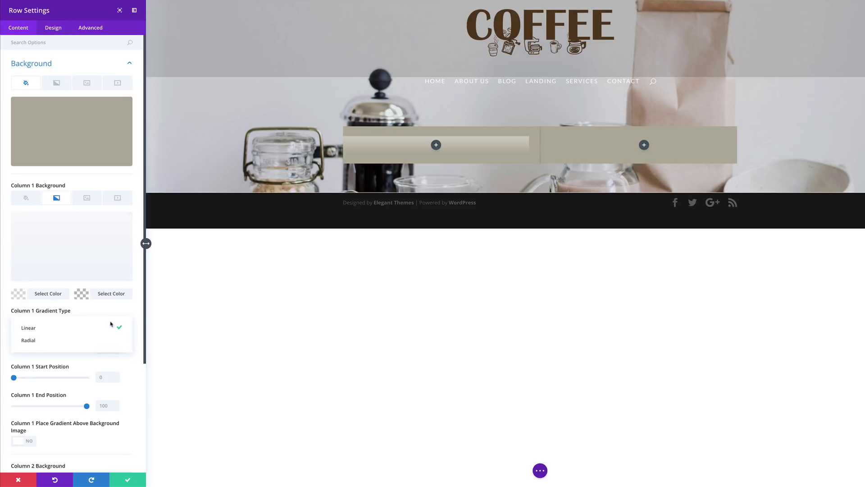
pyautogui.click(87, 342)
pyautogui.scroll(-1, 109, 336)
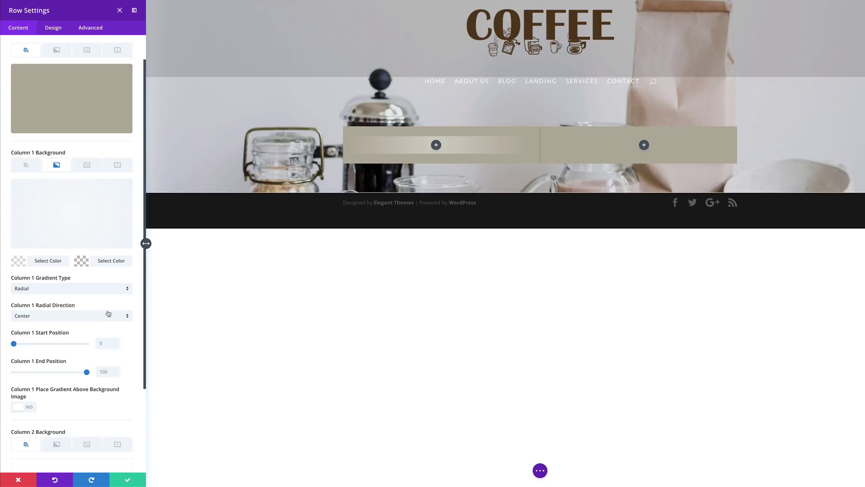
pyautogui.click(104, 318)
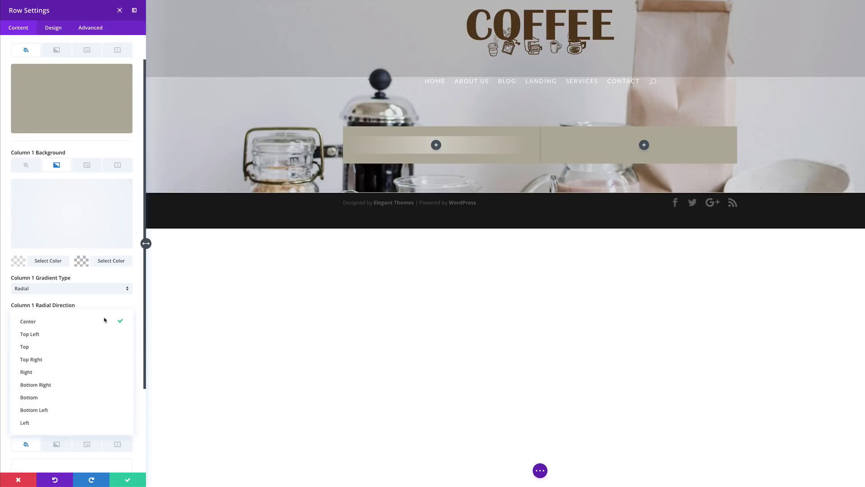
pyautogui.click(64, 334)
pyautogui.scroll(-2, 132, 344)
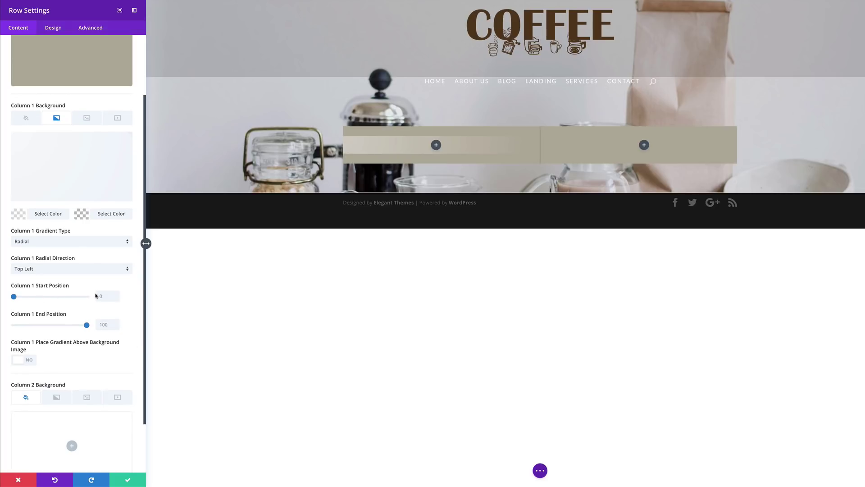
pyautogui.click(107, 297)
pyautogui.write('49')
pyautogui.click(113, 324)
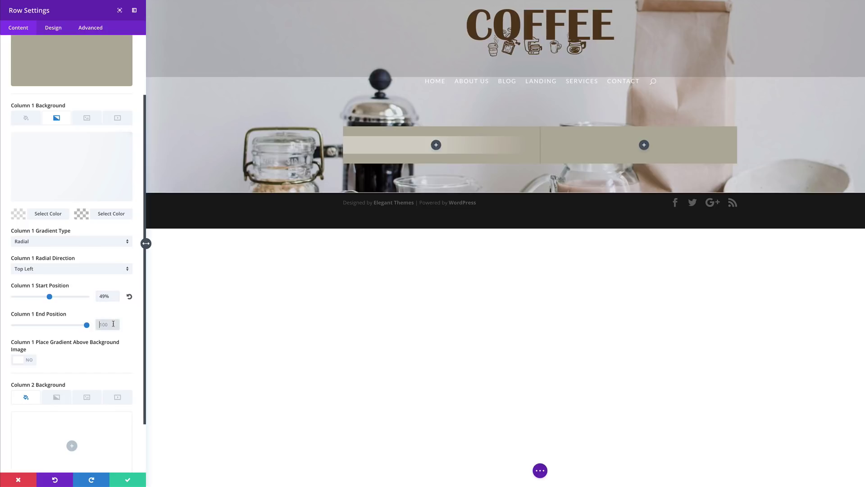
pyautogui.write('49')
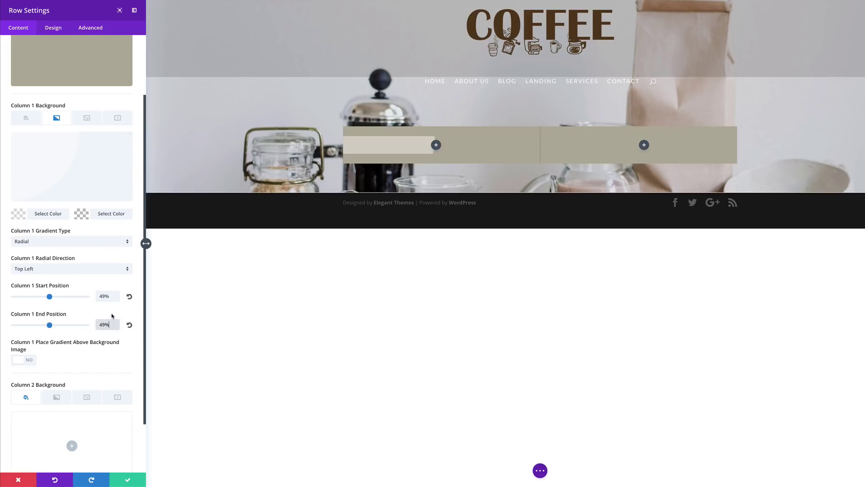
pyautogui.scroll(-3, 136, 250)
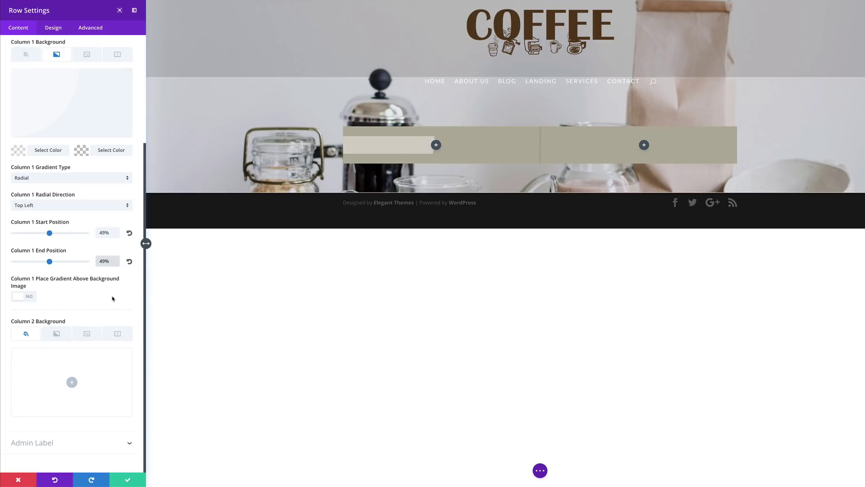
# - Add a gradient to column 2 running from semi-transparent white to fully transparent white
pyautogui.click(57, 334)
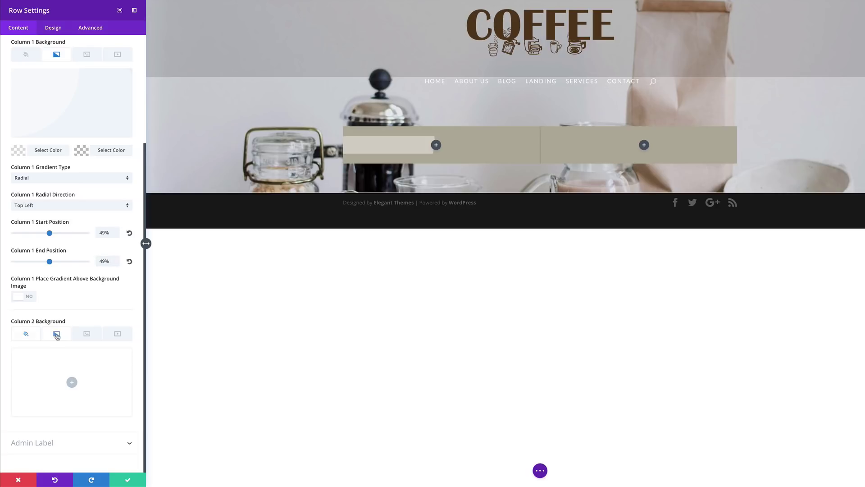
pyautogui.click(72, 382)
pyautogui.scroll(-3, 72, 383)
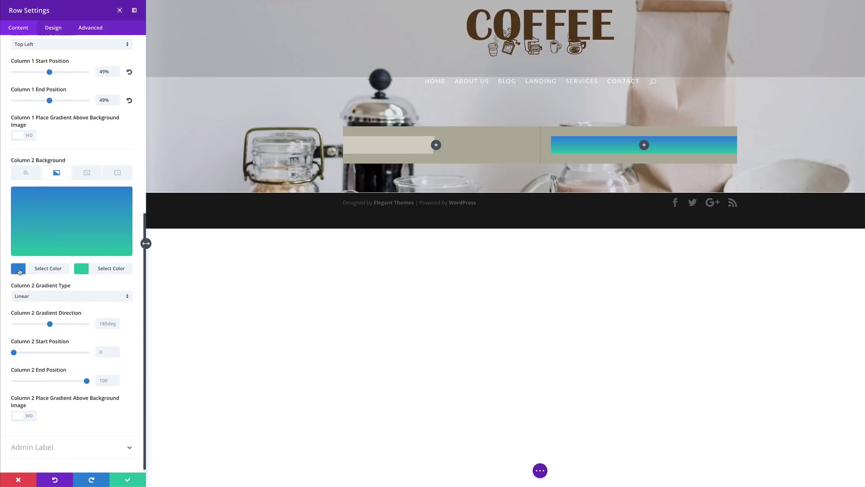
pyautogui.click(22, 270)
pyautogui.moveTo(123, 199); pyautogui.dragTo(124, 206)
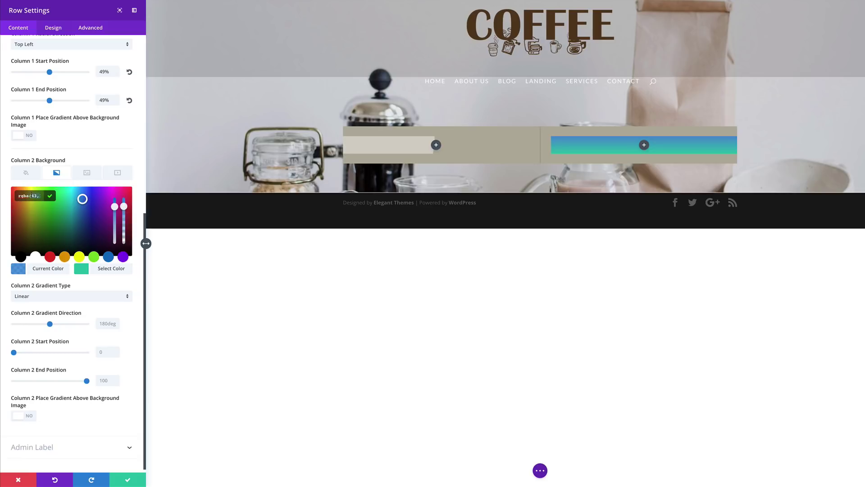
pyautogui.click(43, 228)
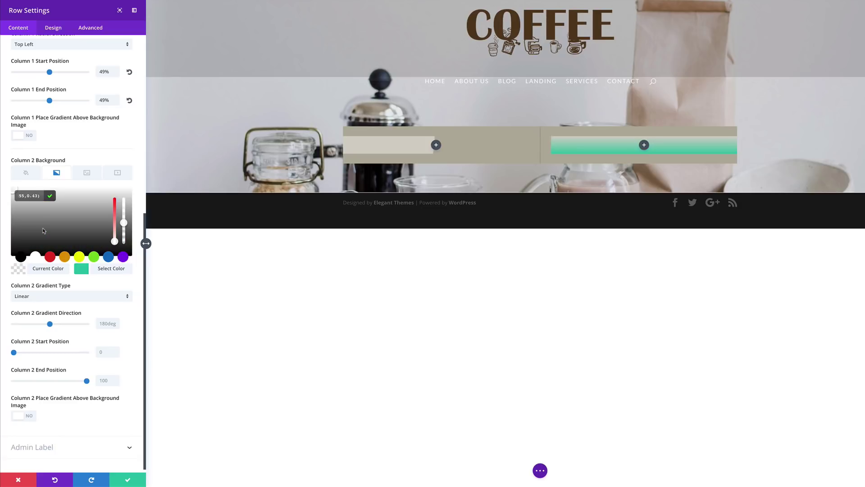
pyautogui.click(83, 273)
pyautogui.moveTo(124, 210); pyautogui.dragTo(123, 241)
pyautogui.click(115, 242)
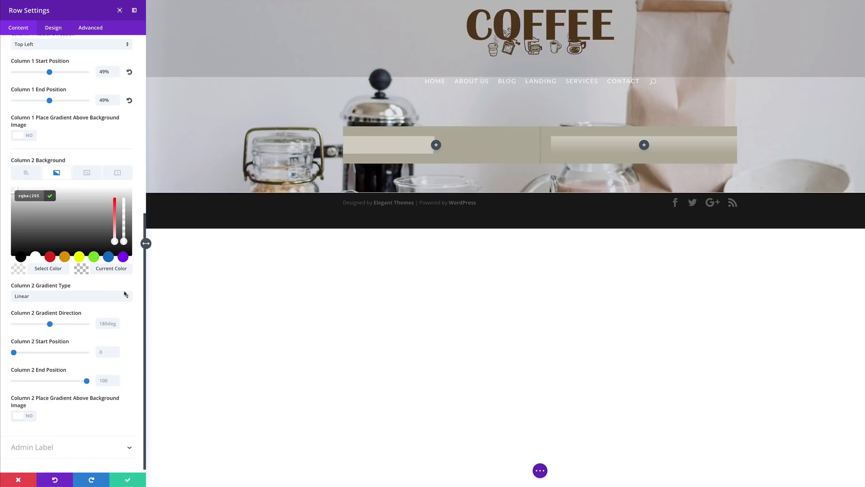
# - Make column 2's gradient radial from the bottom right, starting at 49%
pyautogui.click(99, 301)
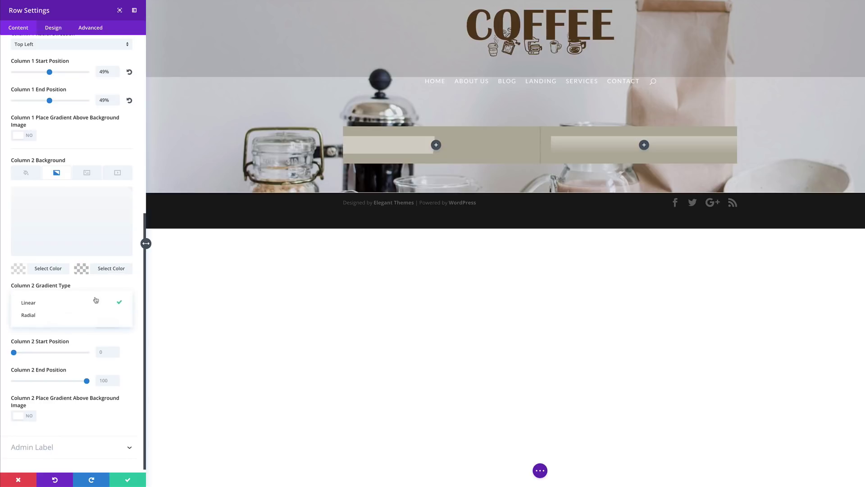
pyautogui.click(89, 320)
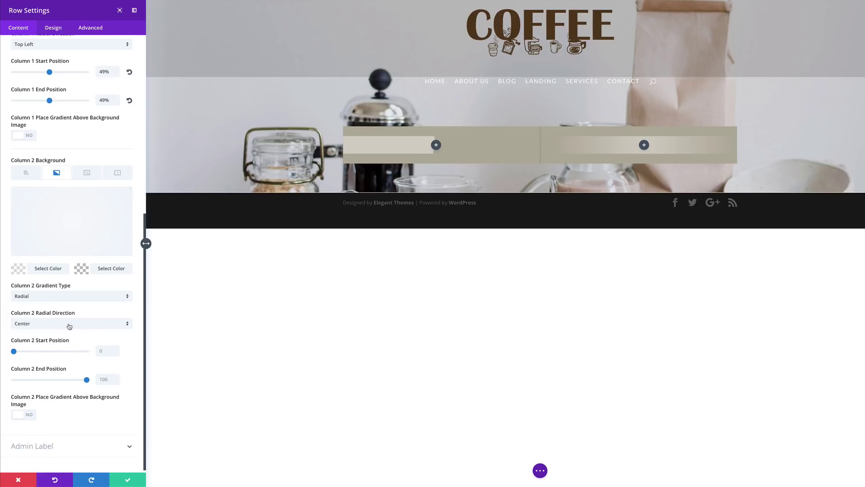
pyautogui.click(69, 325)
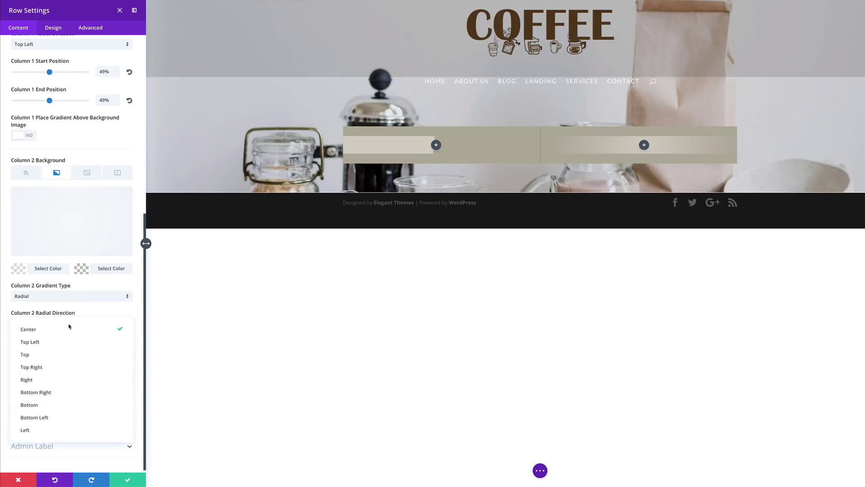
pyautogui.click(64, 391)
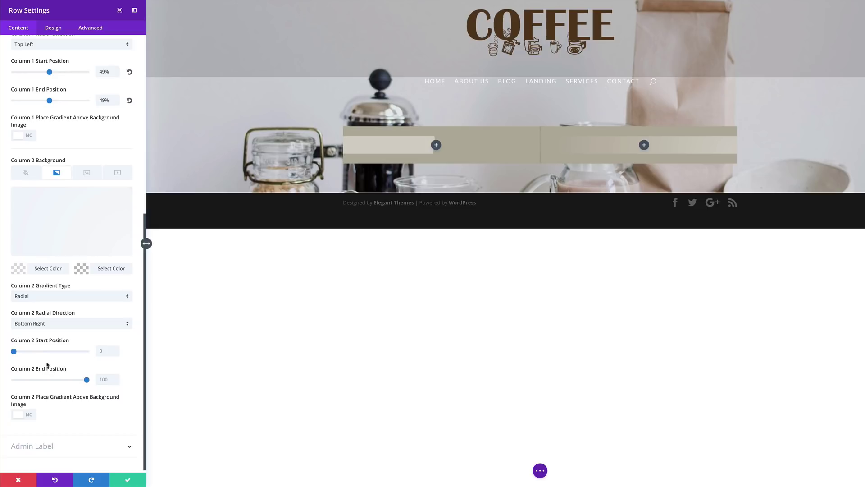
pyautogui.click(107, 351)
pyautogui.write('49')
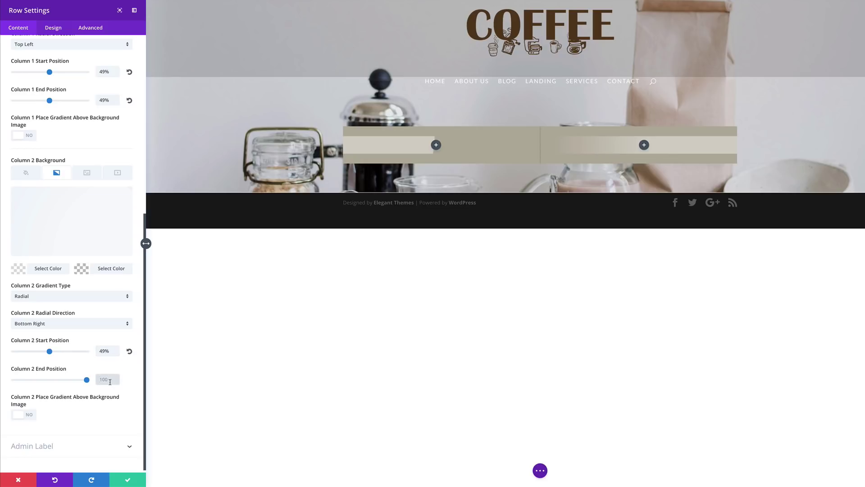
pyautogui.scroll(10, 110, 382)
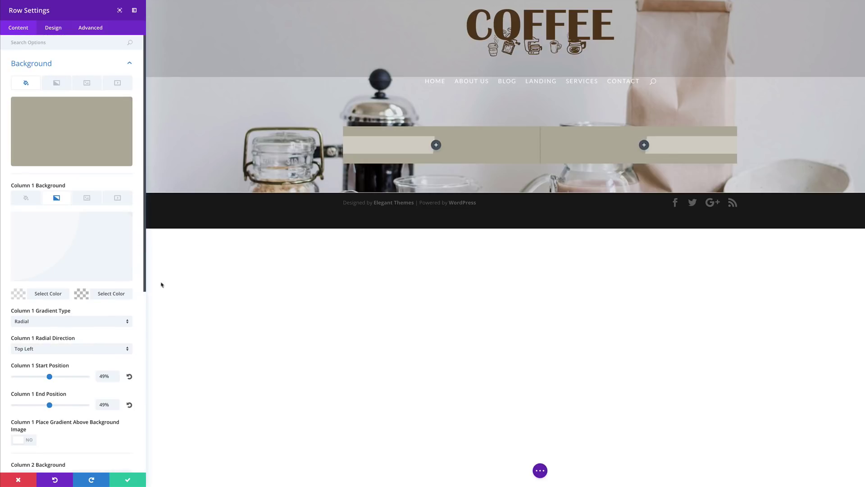
# - In the row's Design > Sizing options, enable Use Custom Gutter Width and set it to 1
pyautogui.click(53, 28)
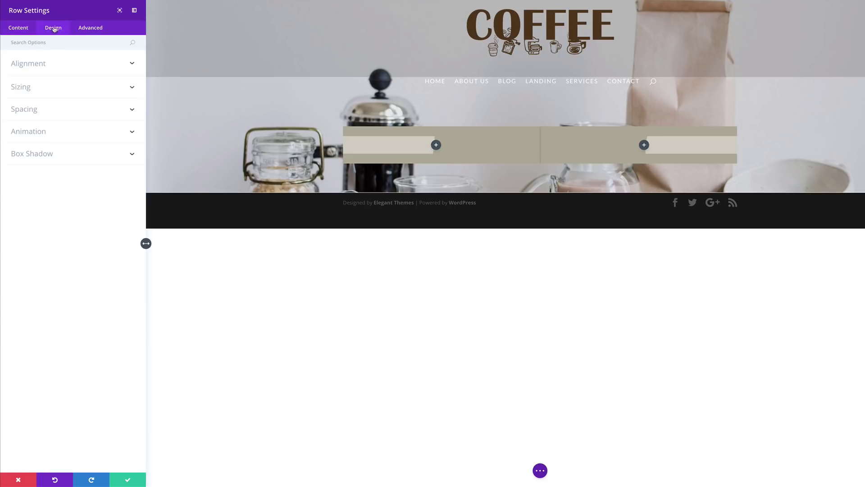
pyautogui.click(26, 87)
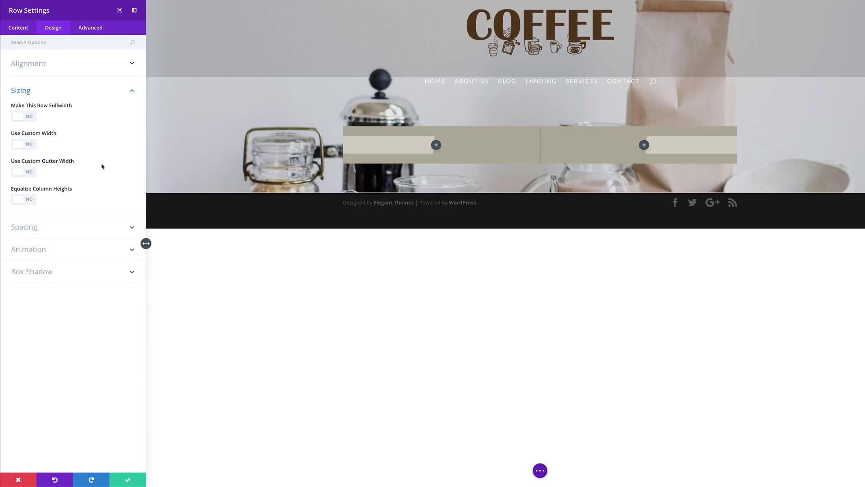
pyautogui.click(29, 173)
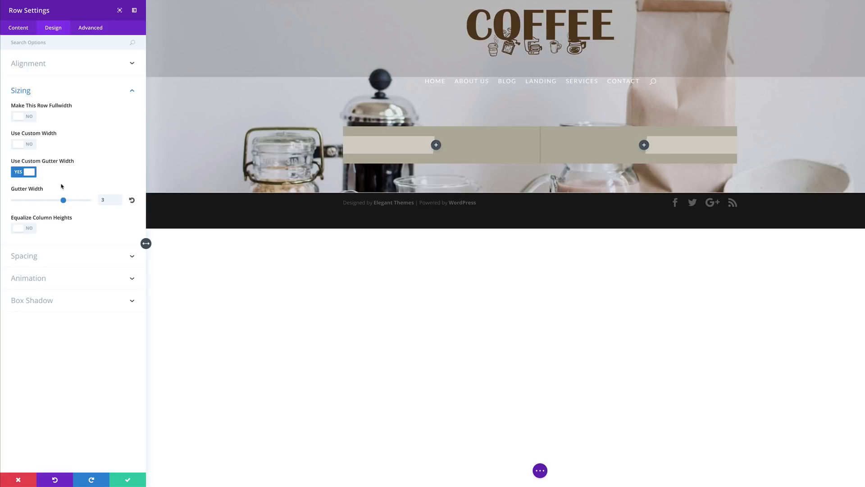
pyautogui.moveTo(63, 201); pyautogui.dragTo(20, 204)
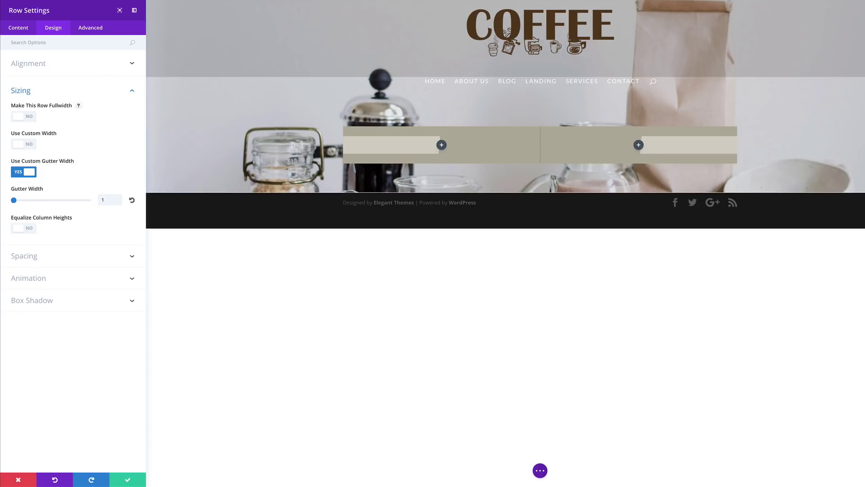
pyautogui.click(35, 257)
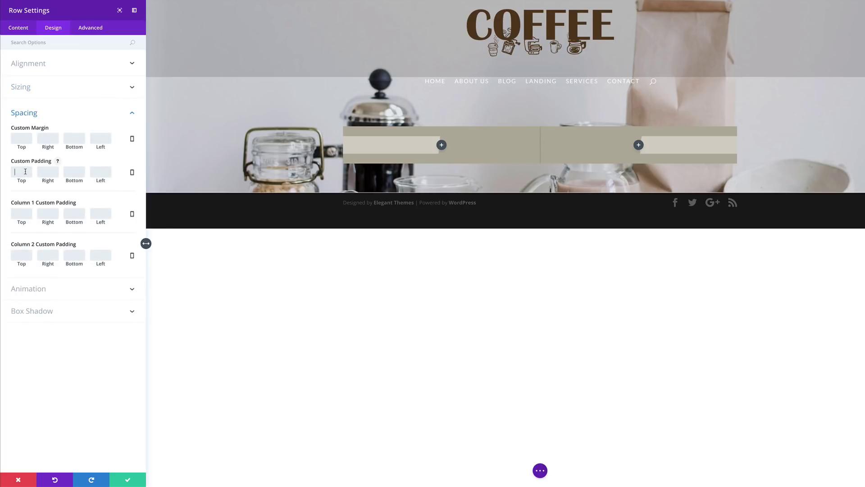
# - Set the row's top padding to 0px on desktop and 20px on tablet
pyautogui.click(19, 172)
pyautogui.write('0')
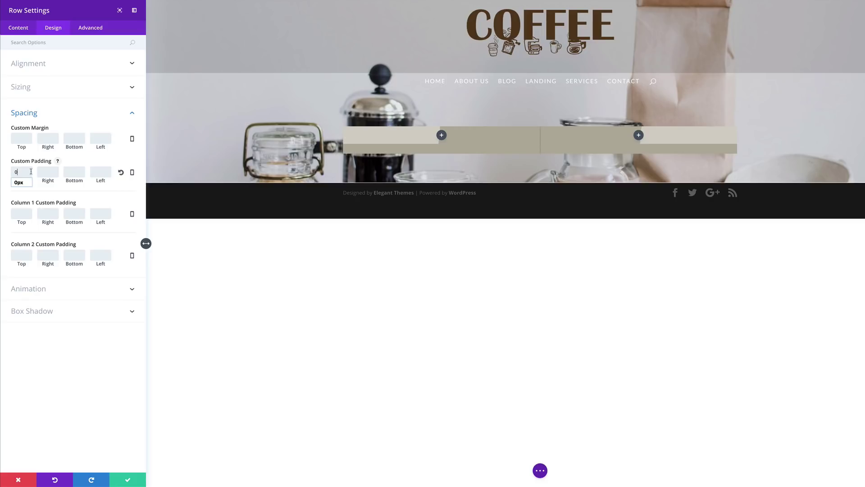
pyautogui.press('Return')
pyautogui.click(132, 174)
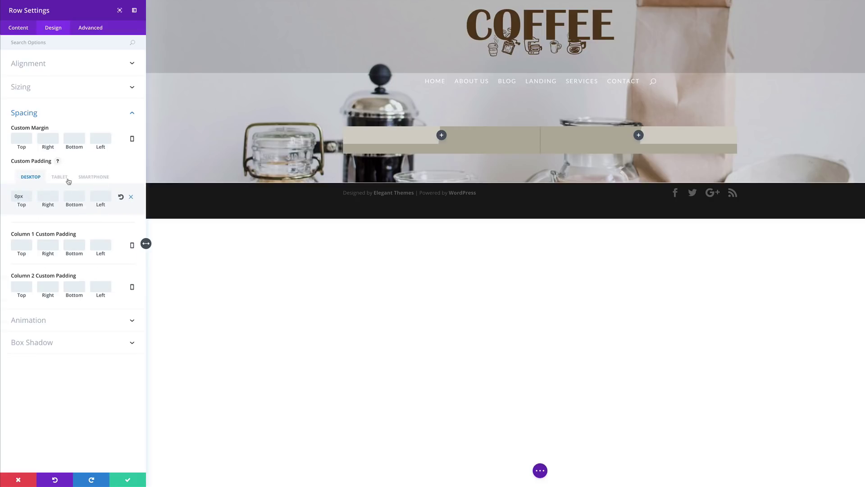
pyautogui.click(60, 177)
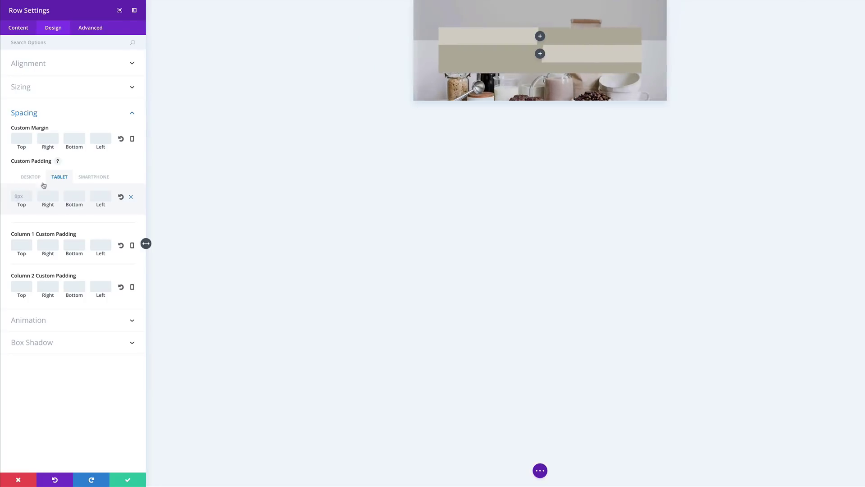
pyautogui.click(23, 196)
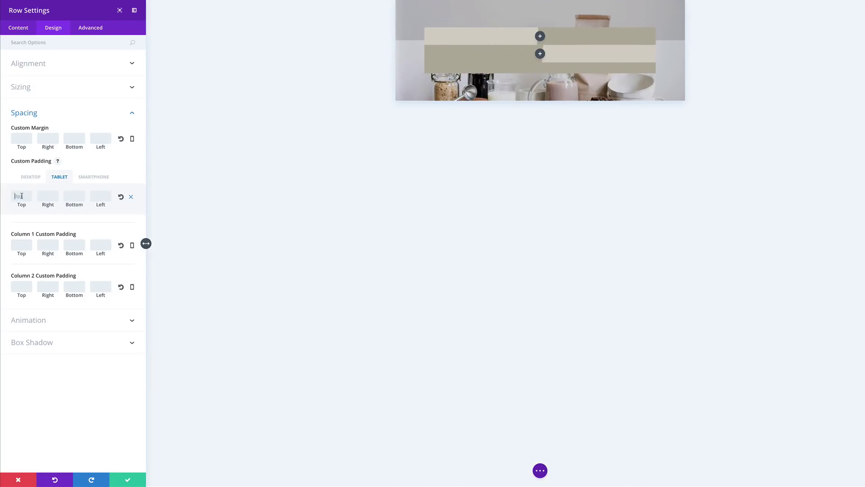
pyautogui.write('20')
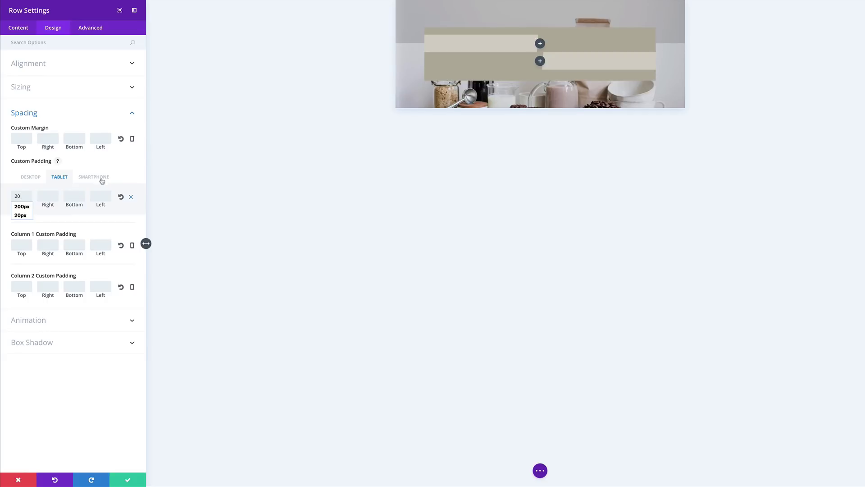
# - Give the row 25/20/25px right, bottom and left padding and a 200px bottom margin, then save
pyautogui.click(101, 179)
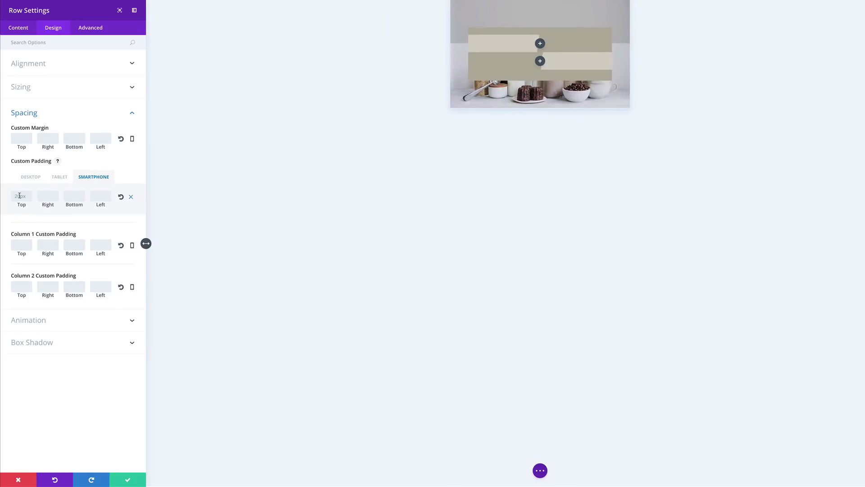
pyautogui.click(37, 178)
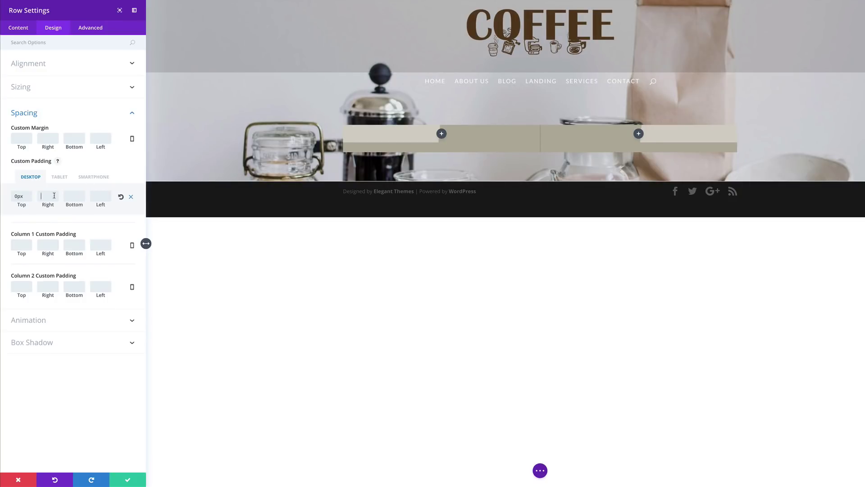
pyautogui.write('25')
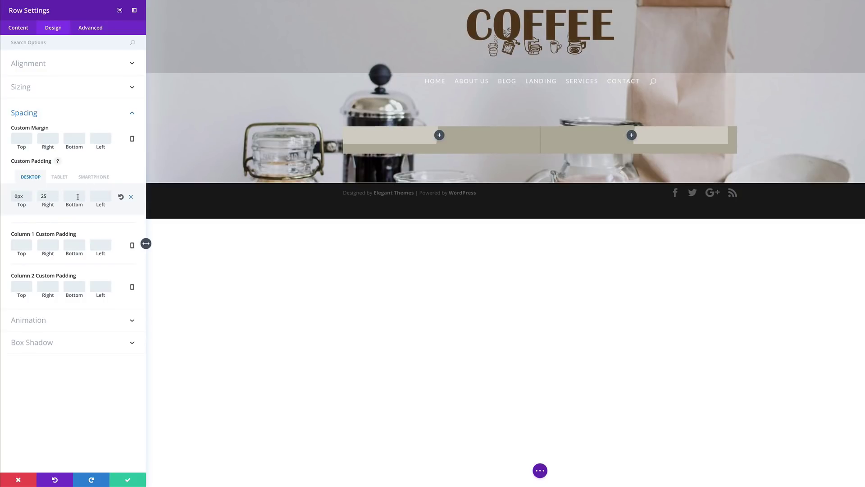
pyautogui.write('20')
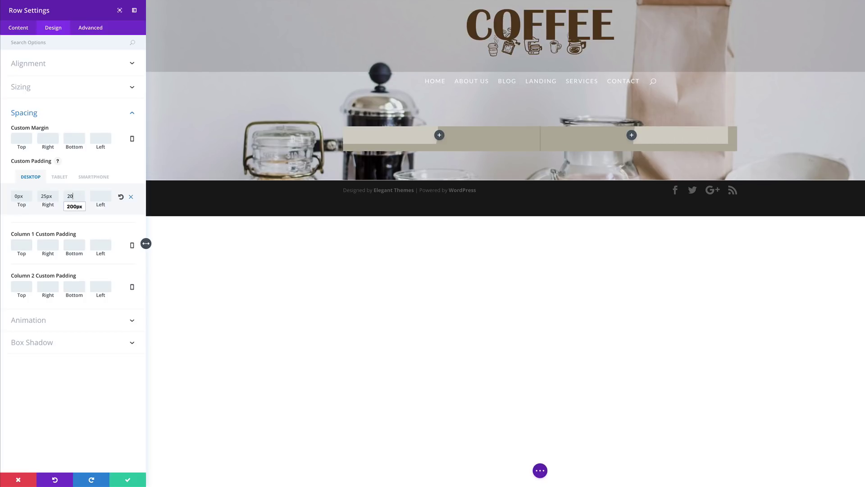
pyautogui.click(109, 196)
pyautogui.write('25')
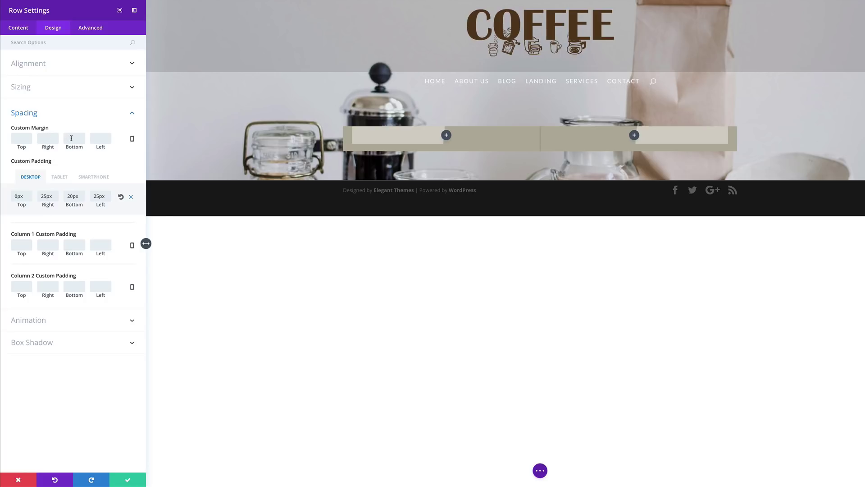
pyautogui.write('200')
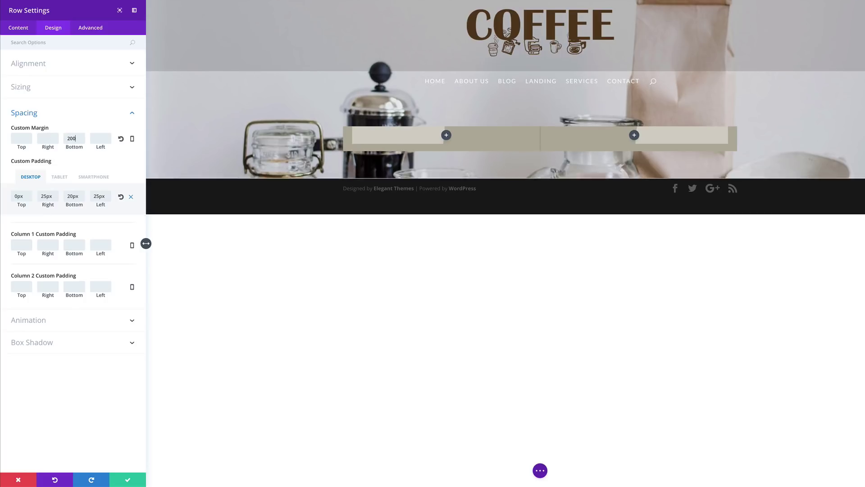
pyautogui.click(128, 480)
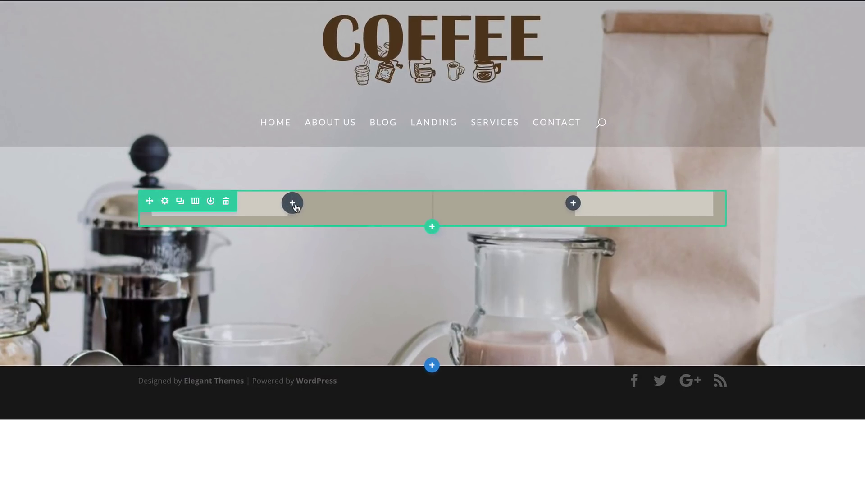
# - Insert a Blurb in the left column titled '24/7 Delivery' with pasted lorem ipsum body text
pyautogui.click(292, 203)
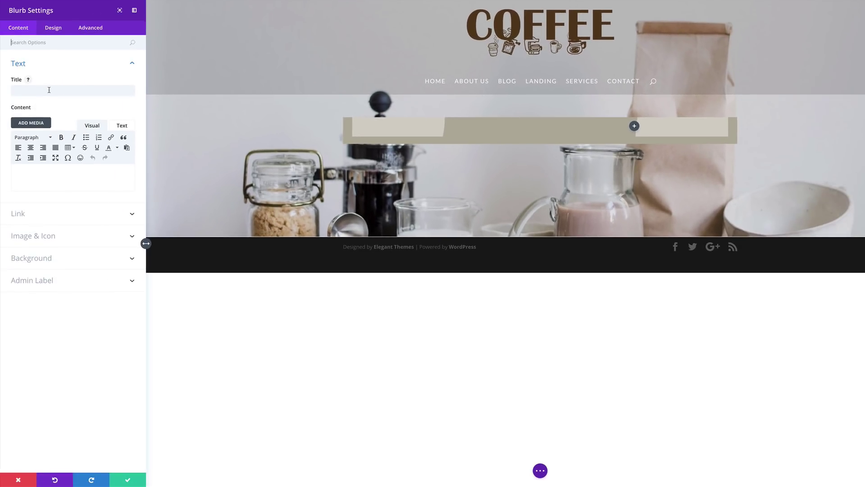
pyautogui.click(50, 90)
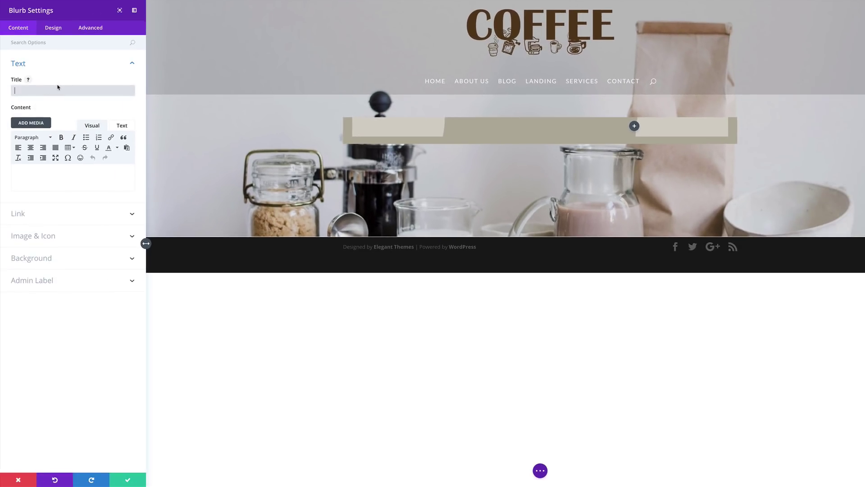
pyautogui.write('24/4')
pyautogui.press('BackSpace')
pyautogui.write('7 Delivery')
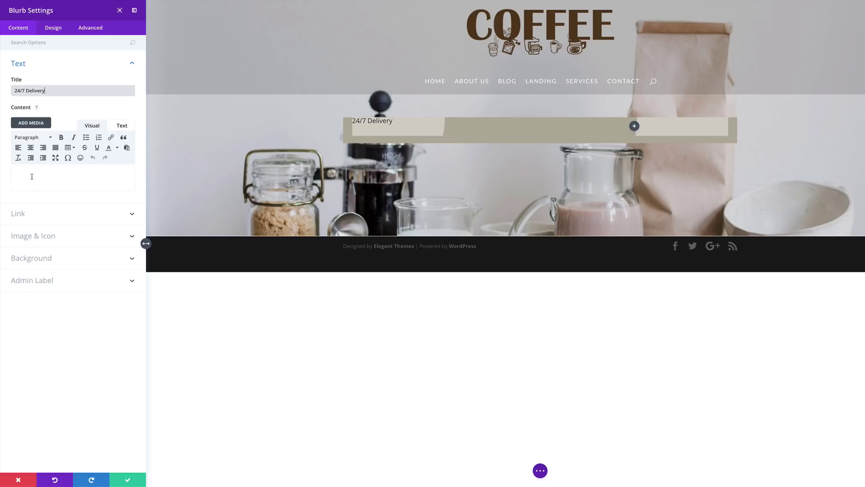
pyautogui.click(32, 177)
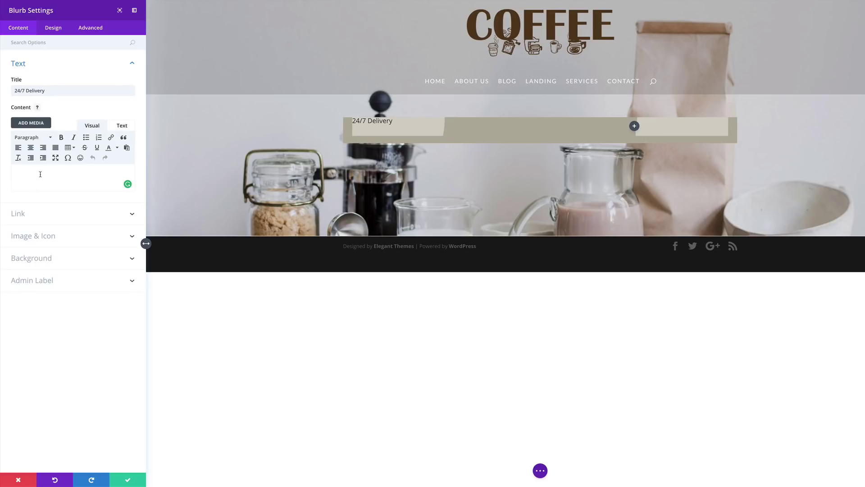
pyautogui.write('Lorem ipsum dolor sit amet, consectetuer adipiscing elit. Donec odio. Quisque volutpat mattis eros. Nullam malesuada erat ut turpis. Suspendisse urna nibh, viverra non, semper suscipit, posuere a, pede. Donec nec justo eget felis facilisis fermentum. Aliquam porttitor mauris sit amet orci. Aenean dignissim pellentesque felis.')
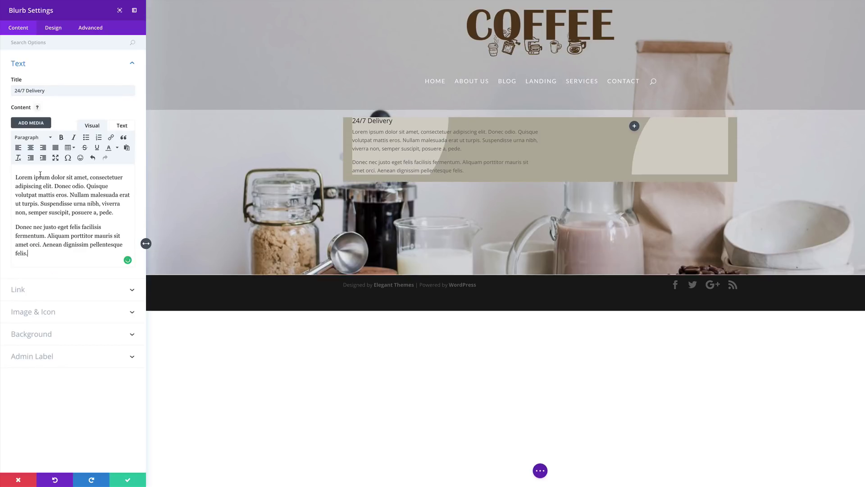
pyautogui.click(53, 312)
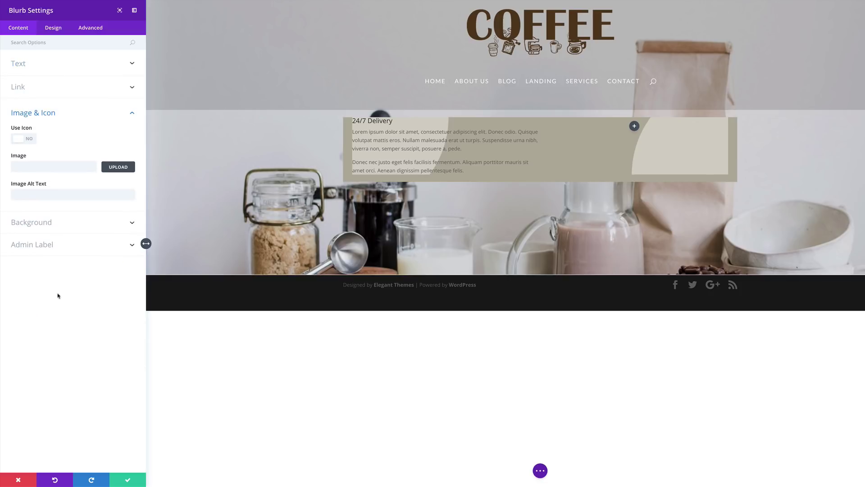
# - Switch the blurb to use an icon and choose the shopping cart icon
pyautogui.click(29, 140)
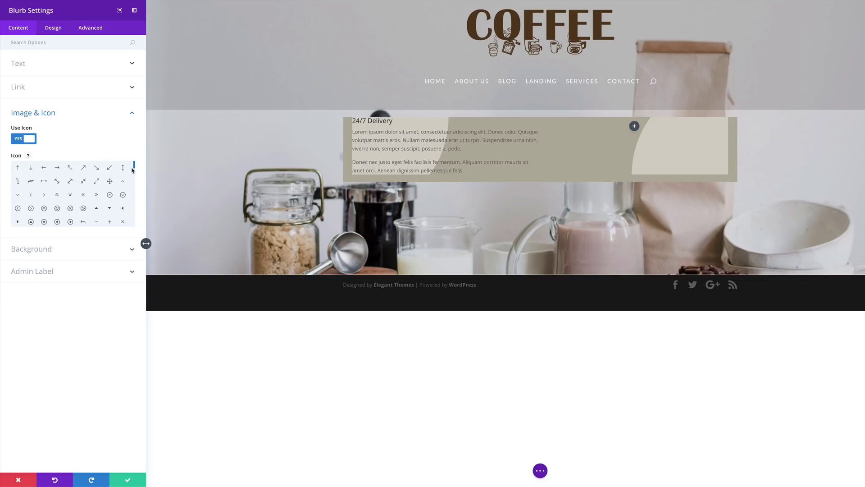
pyautogui.moveTo(134, 168); pyautogui.dragTo(136, 180)
pyautogui.click(96, 217)
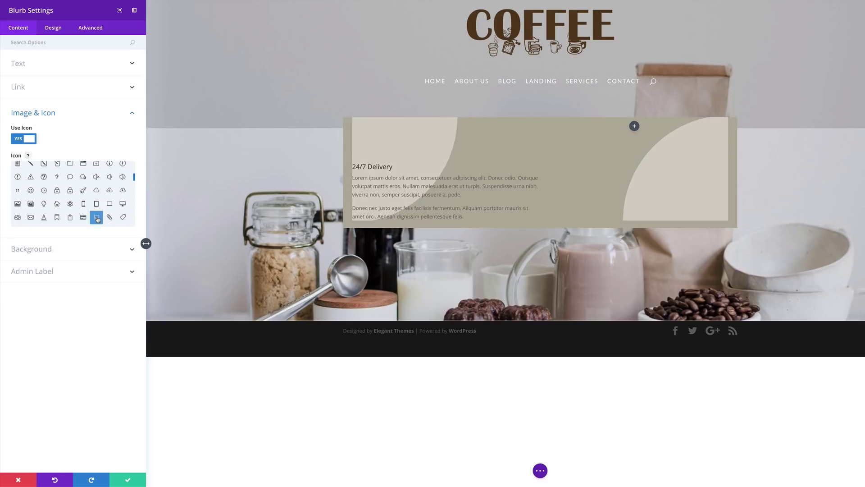
# - Place the cart icon left of the title, colour it white, and enable Use Icon Font Size
pyautogui.click(56, 31)
pyautogui.click(48, 66)
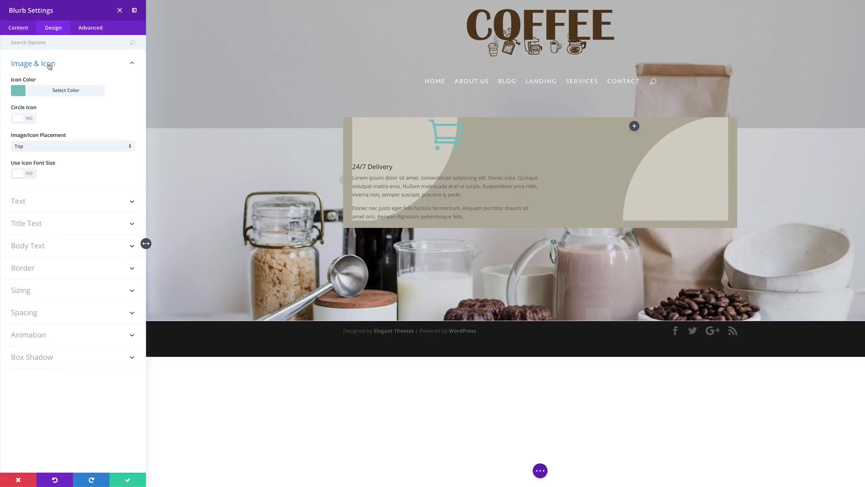
pyautogui.click(49, 150)
pyautogui.click(41, 165)
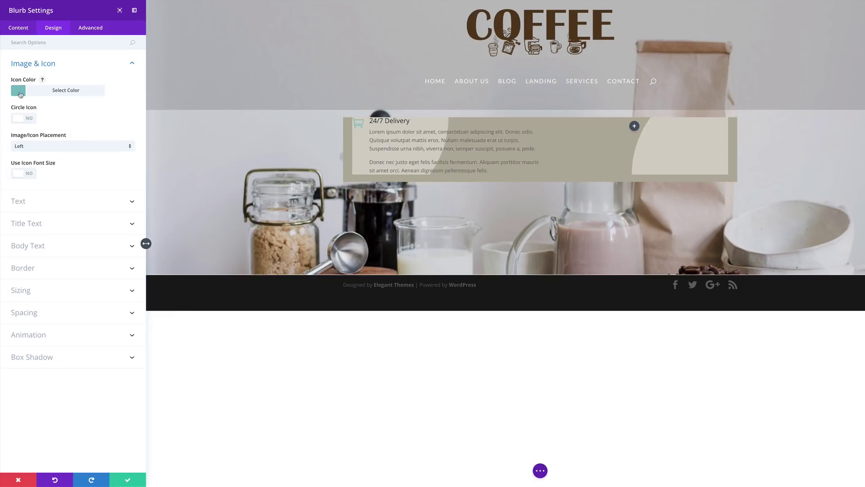
pyautogui.click(20, 94)
pyautogui.click(37, 170)
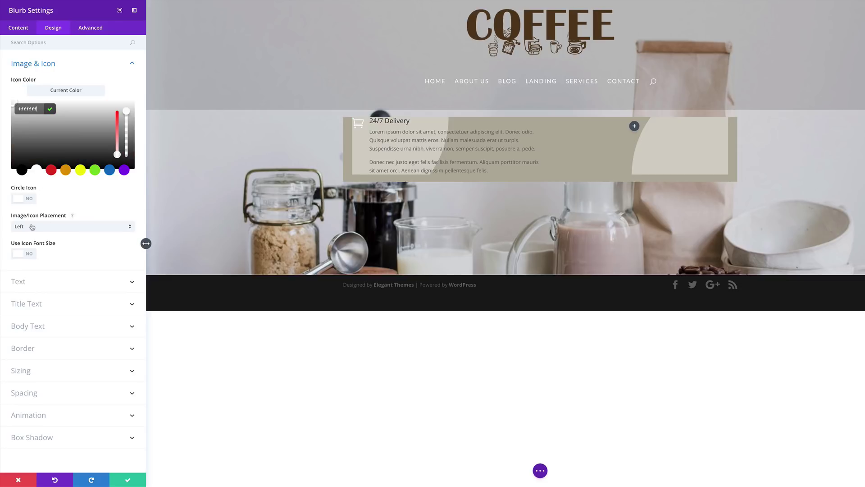
pyautogui.click(33, 254)
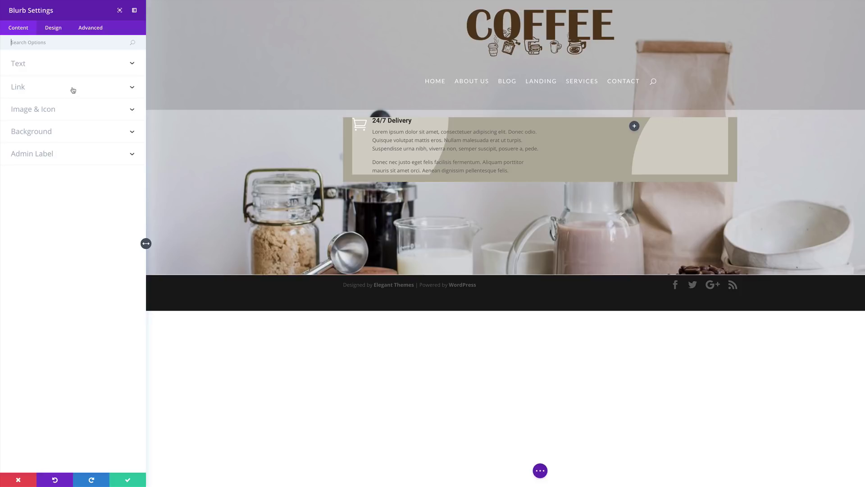
# - Set the blurb title font to Roboto with Bold weight
pyautogui.click(54, 28)
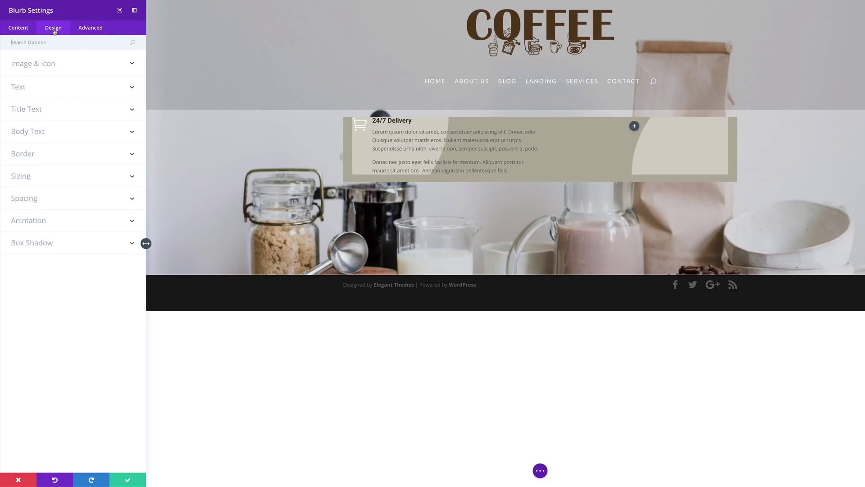
pyautogui.click(40, 112)
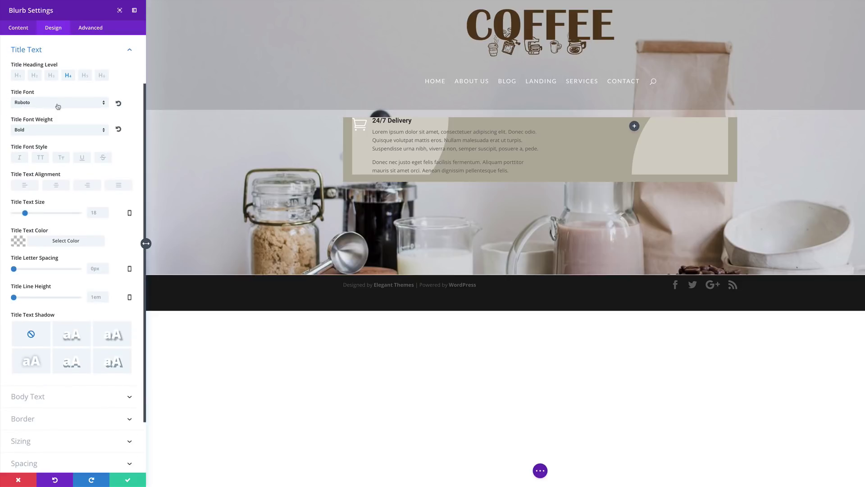
pyautogui.click(47, 103)
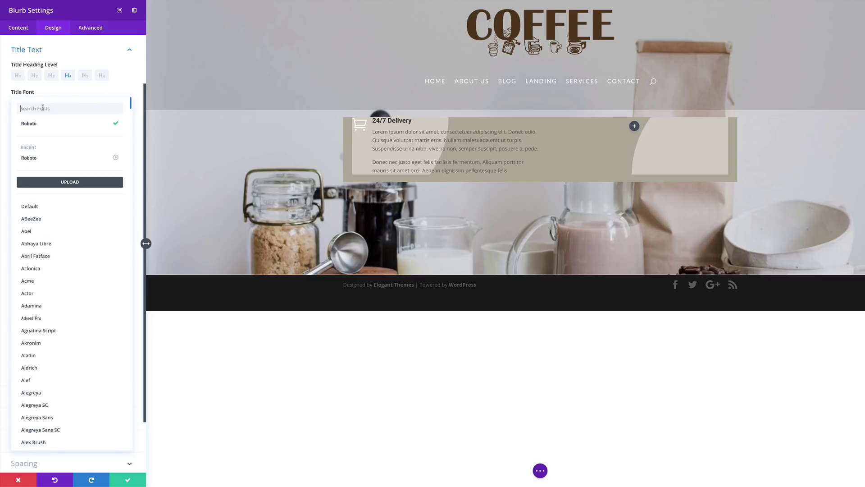
pyautogui.write('ro')
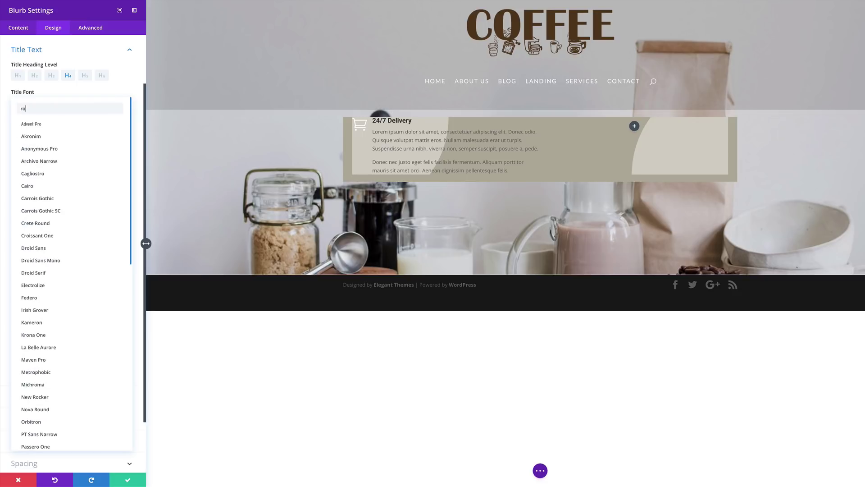
pyautogui.write('bo')
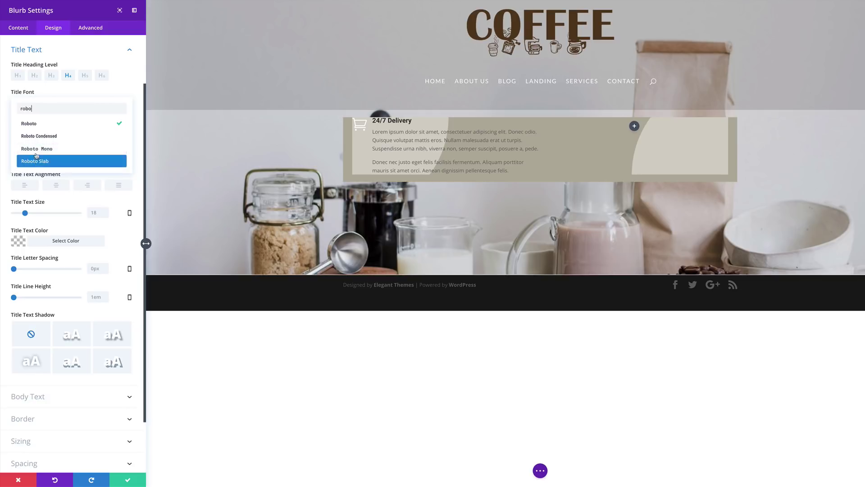
pyautogui.click(37, 123)
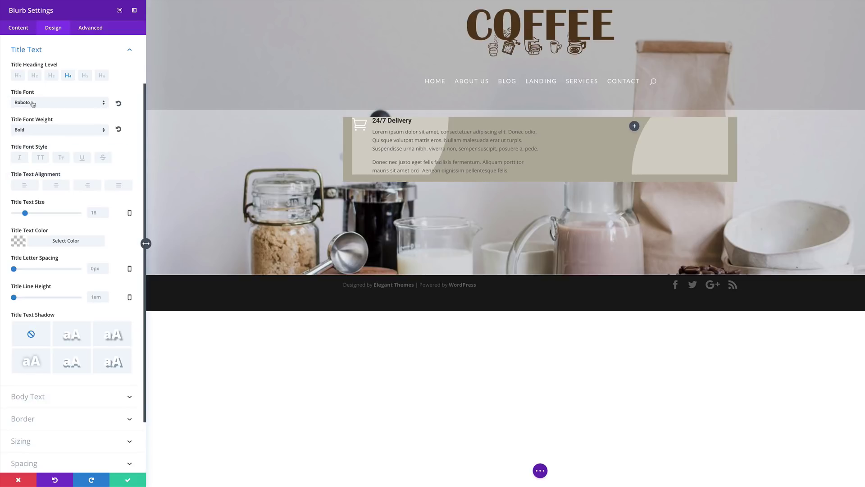
pyautogui.click(46, 131)
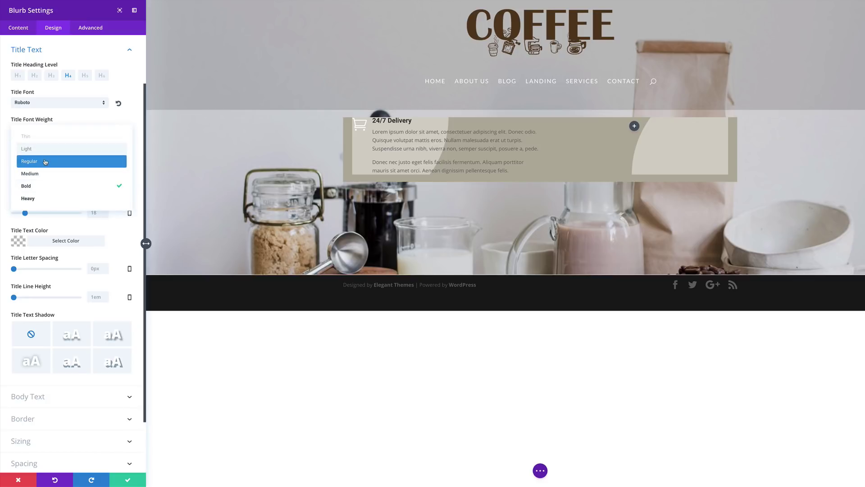
pyautogui.click(132, 88)
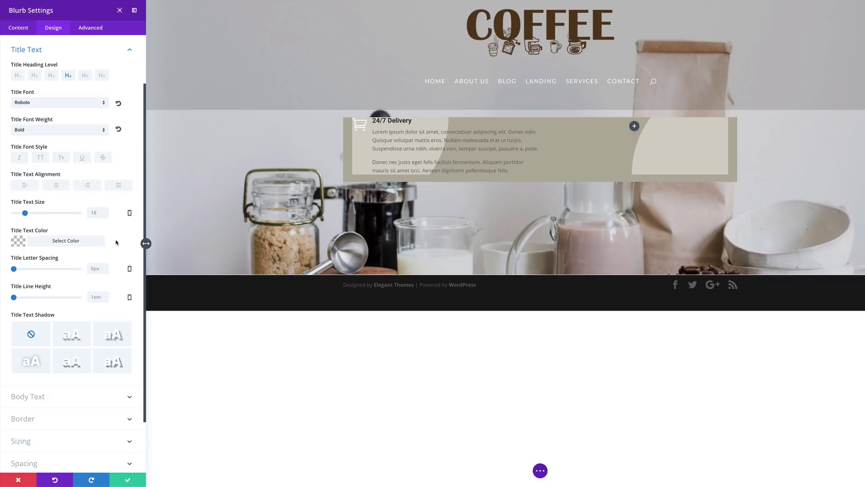
# - Make the title 25px, white, with a 1.5em line height
pyautogui.scroll(-1, 113, 227)
pyautogui.click(104, 194)
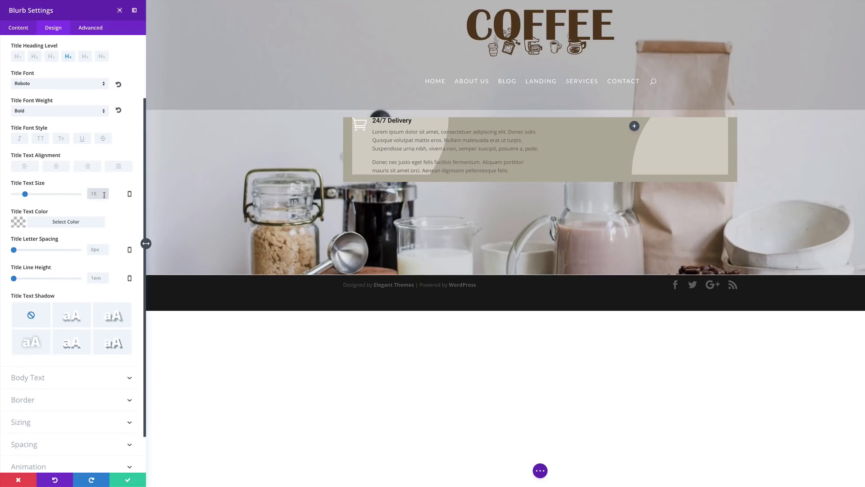
pyautogui.write('25')
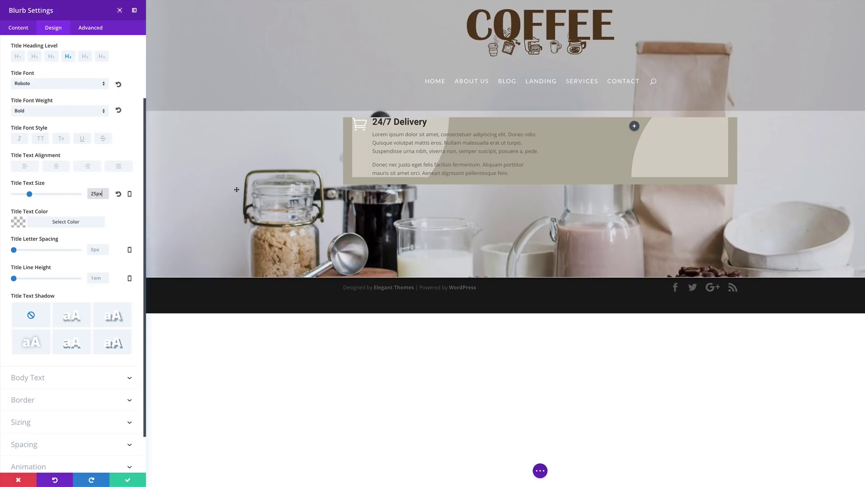
pyautogui.click(20, 224)
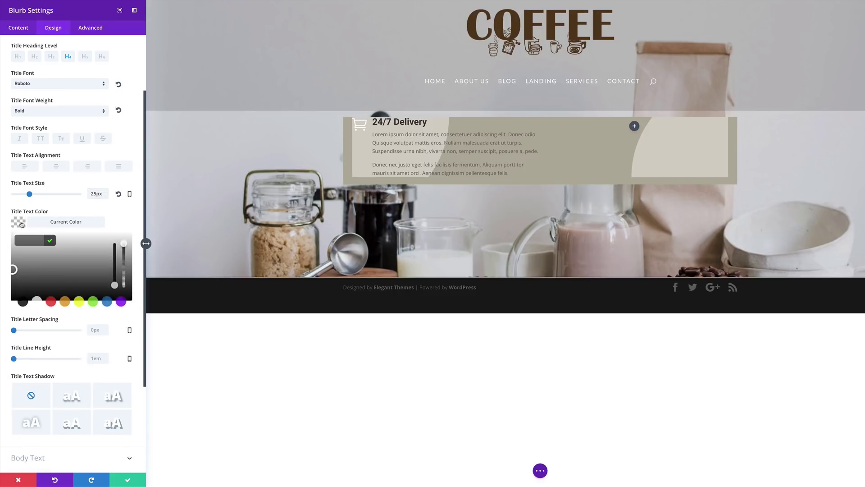
pyautogui.click(34, 302)
pyautogui.scroll(-2, 72, 280)
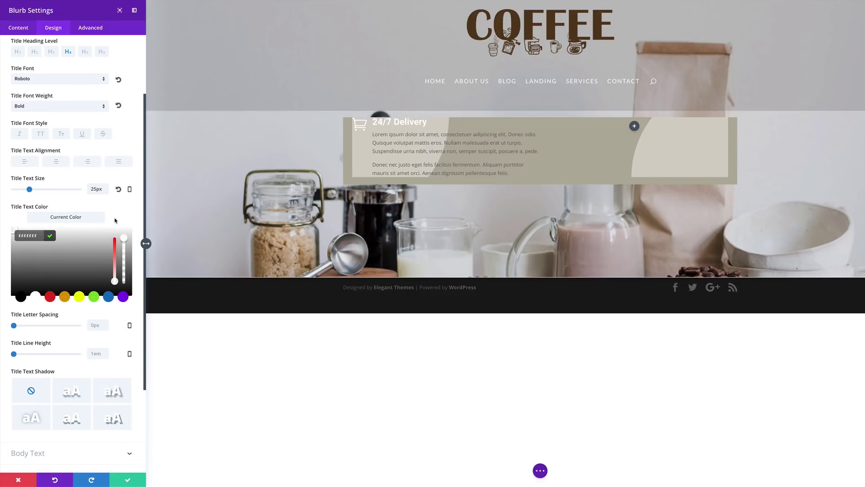
pyautogui.moveTo(14, 320); pyautogui.dragTo(31, 321)
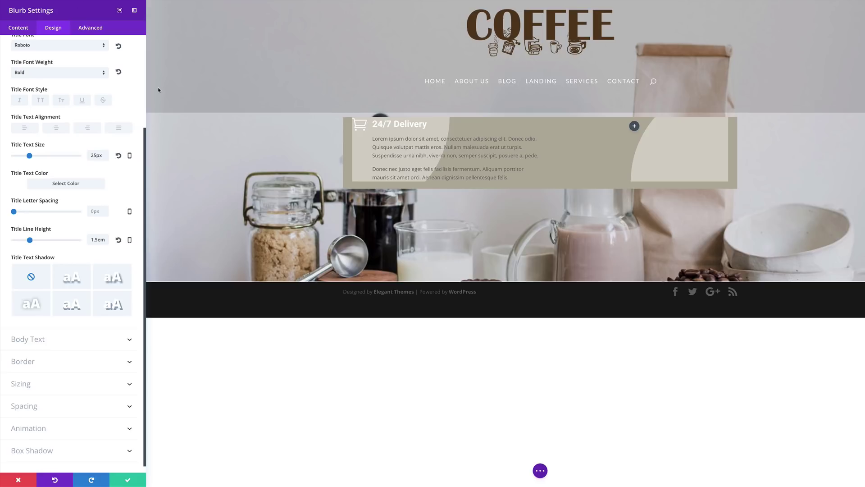
# - Style the blurb body text as Lato, Light weight, using the white colour preset
pyautogui.click(41, 337)
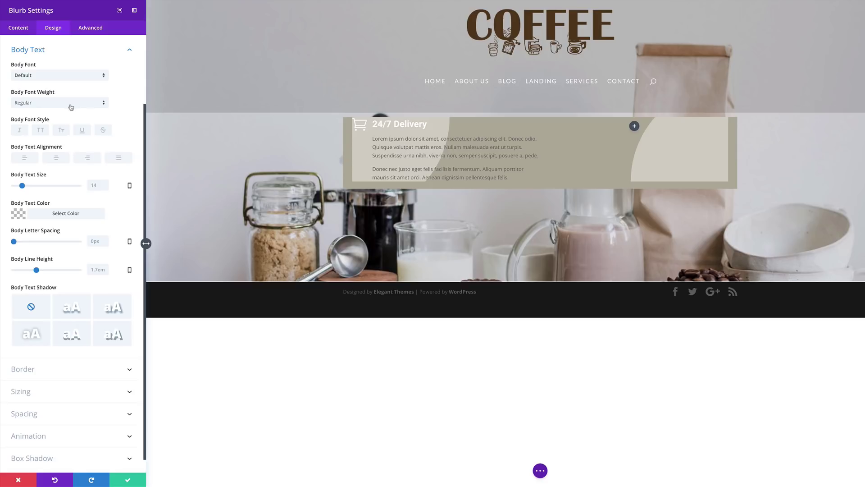
pyautogui.click(52, 75)
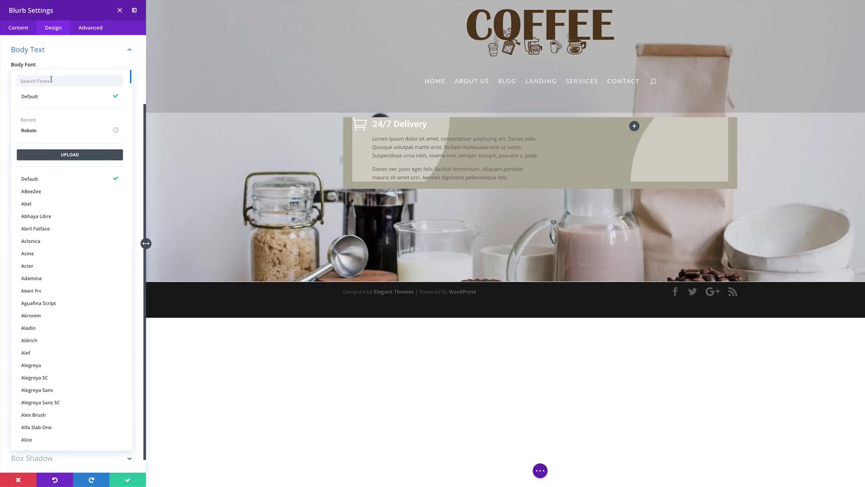
pyautogui.write('lato')
pyautogui.click(27, 96)
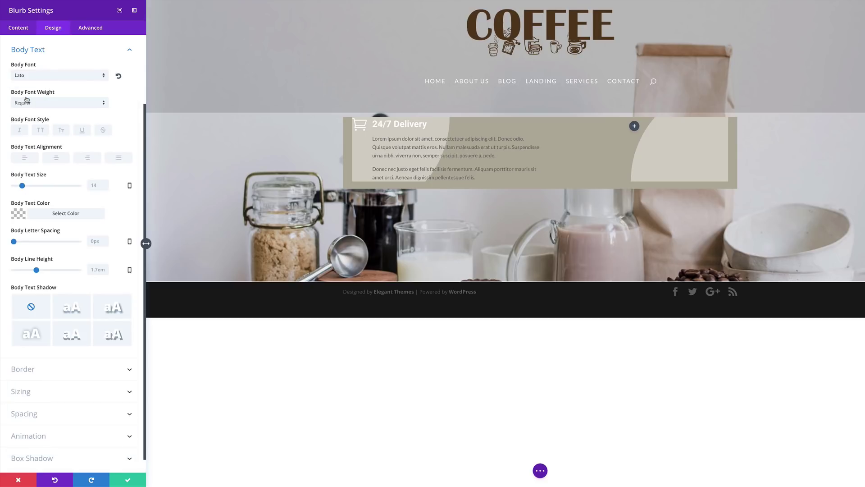
pyautogui.click(79, 106)
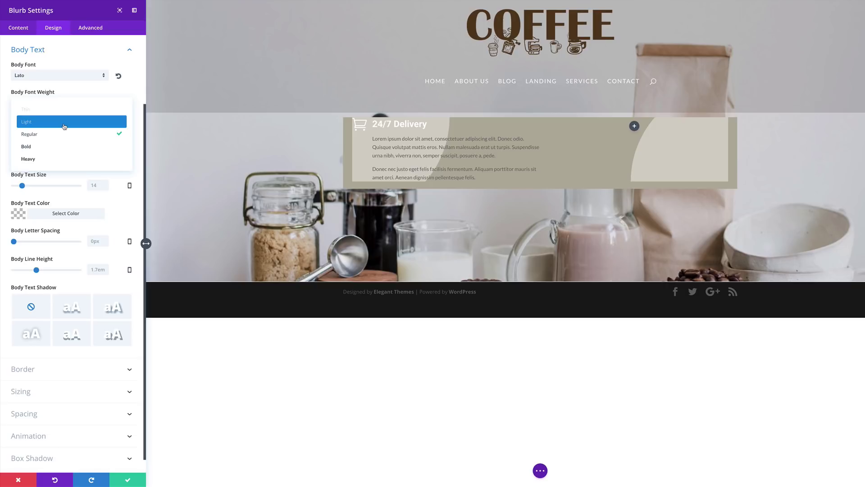
pyautogui.click(64, 121)
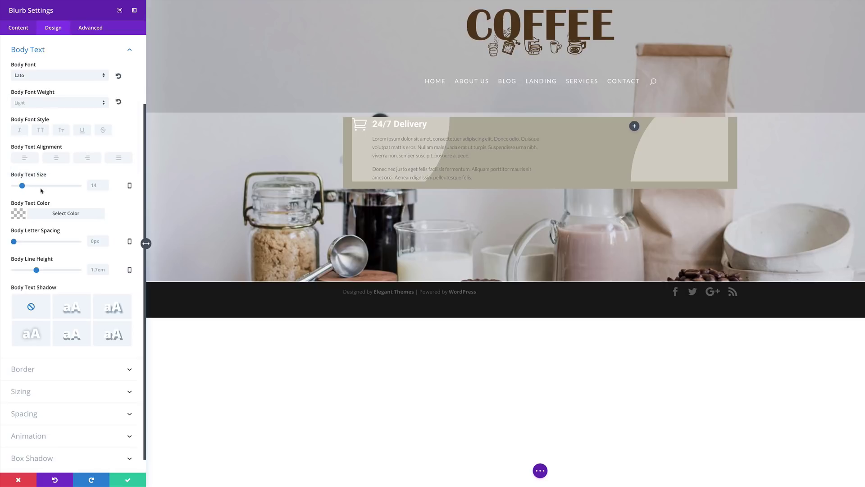
pyautogui.click(19, 214)
pyautogui.click(35, 293)
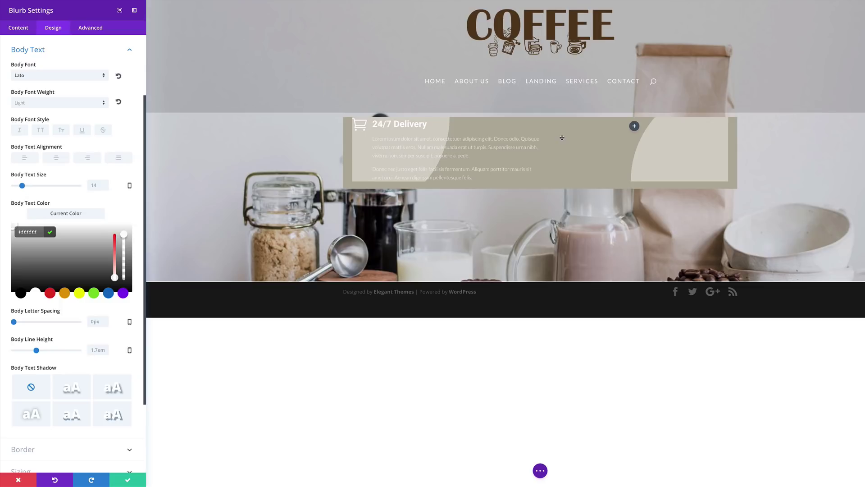
pyautogui.scroll(-3, 108, 310)
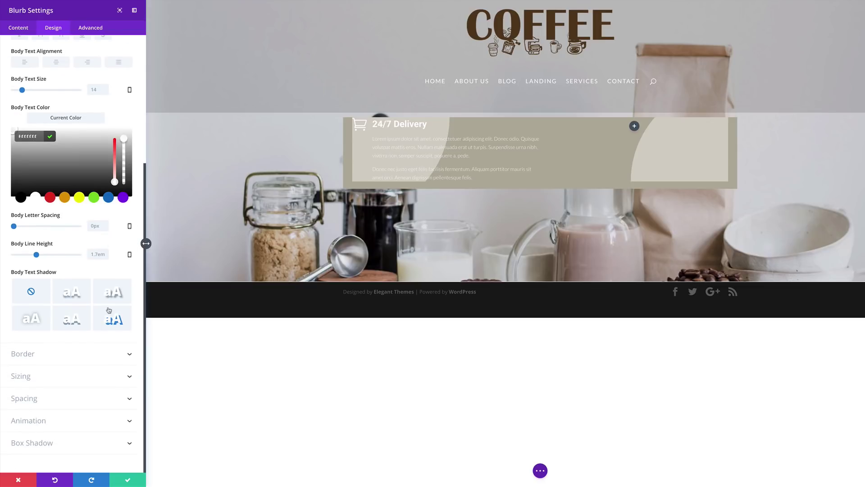
# - Narrow the blurb content width to 300px and give it a -50px top margin
pyautogui.click(50, 376)
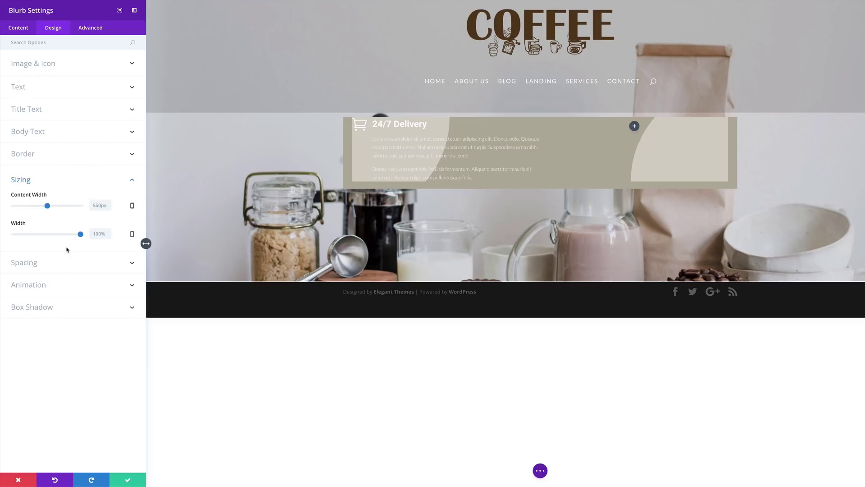
pyautogui.moveTo(46, 205); pyautogui.dragTo(32, 209)
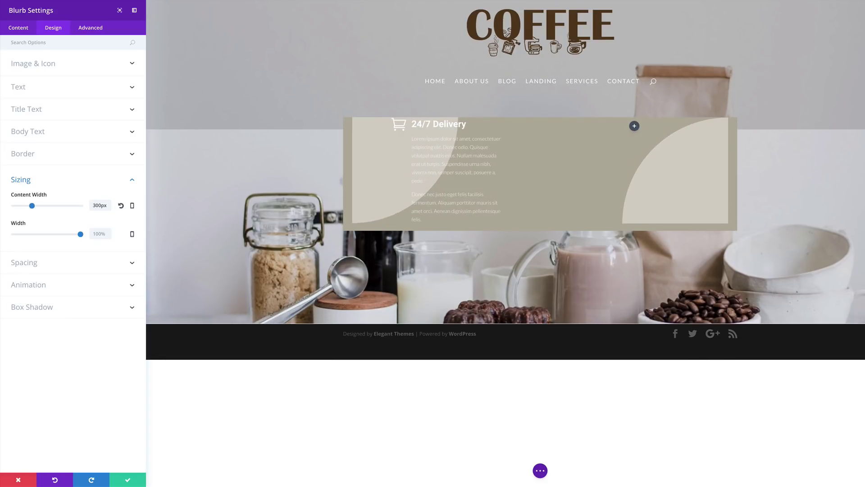
pyautogui.click(39, 263)
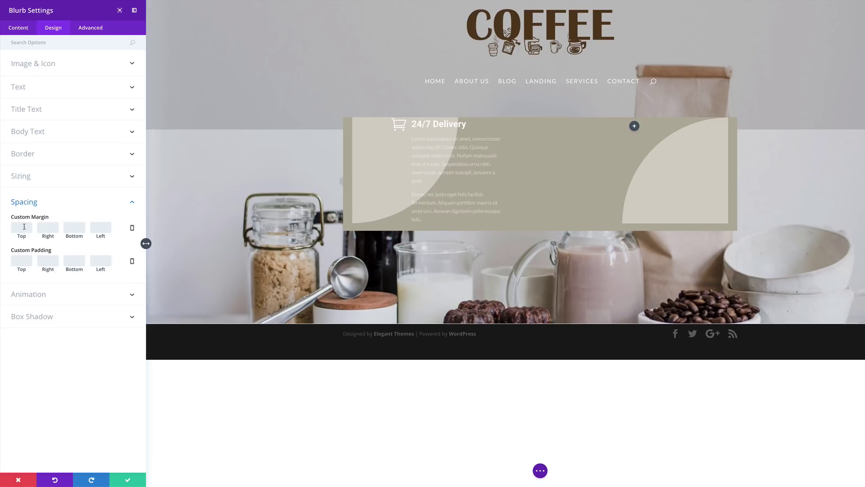
pyautogui.click(24, 226)
pyautogui.write('-50px')
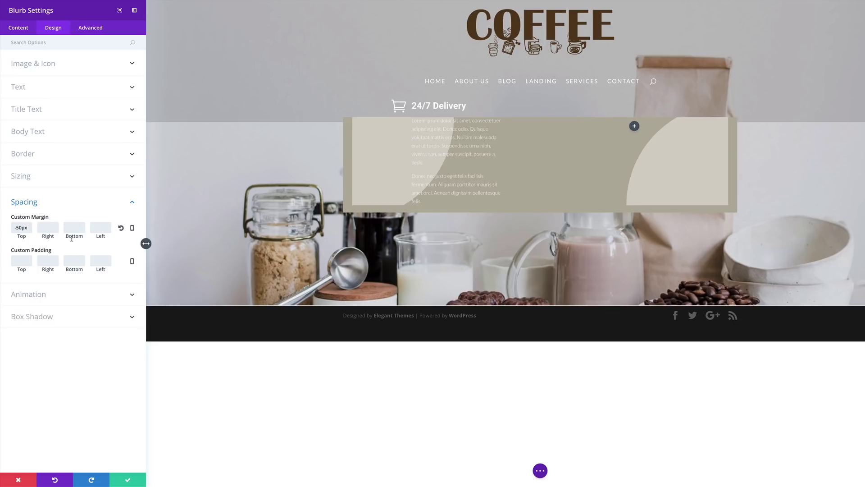
# - Override the blurb's top margin to 0px on tablet and smartphone, keeping desktop at -50px
pyautogui.click(132, 229)
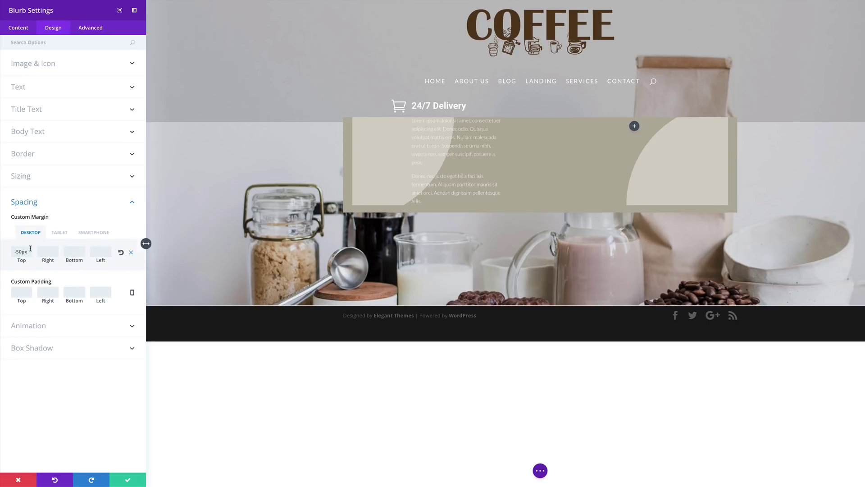
pyautogui.click(59, 232)
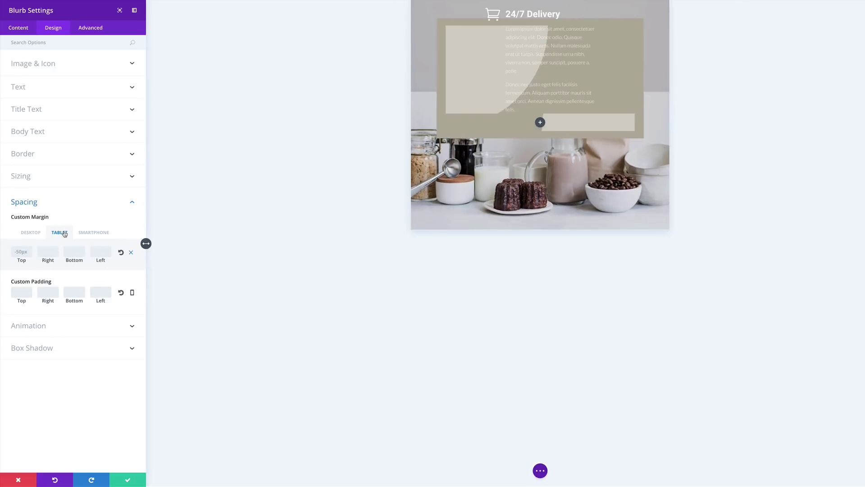
pyautogui.click(28, 252)
pyautogui.click(27, 251)
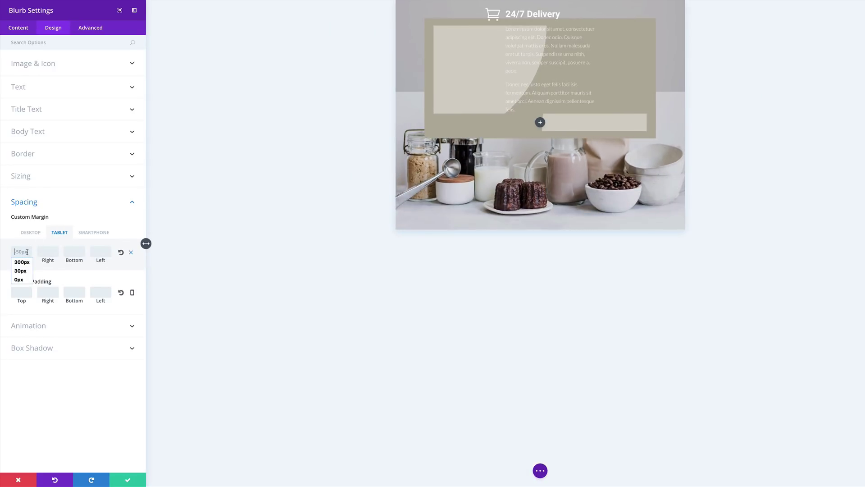
pyautogui.click(26, 280)
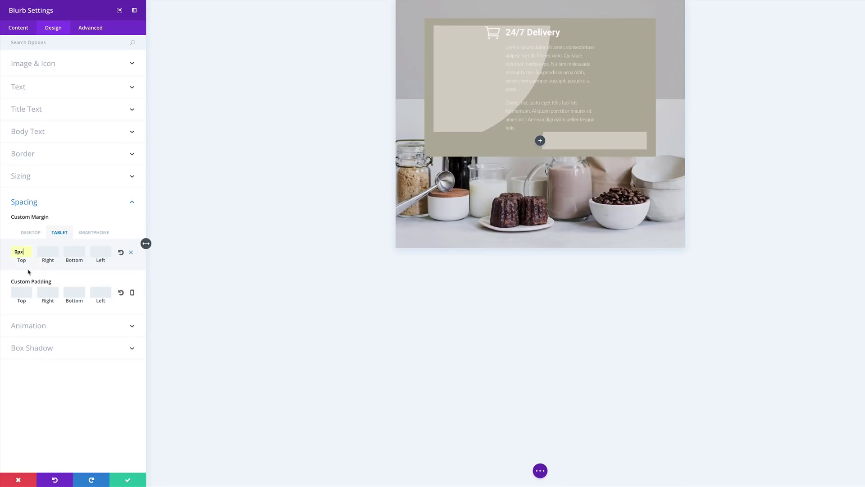
pyautogui.click(100, 233)
pyautogui.click(24, 253)
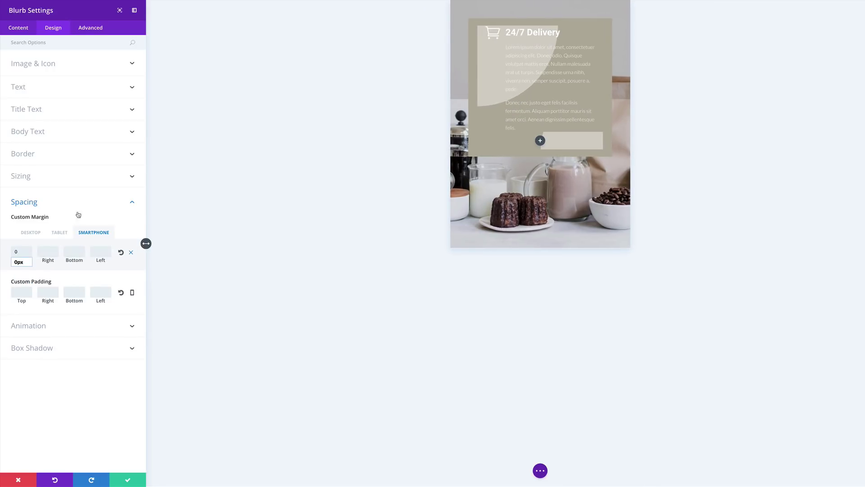
pyautogui.click(30, 232)
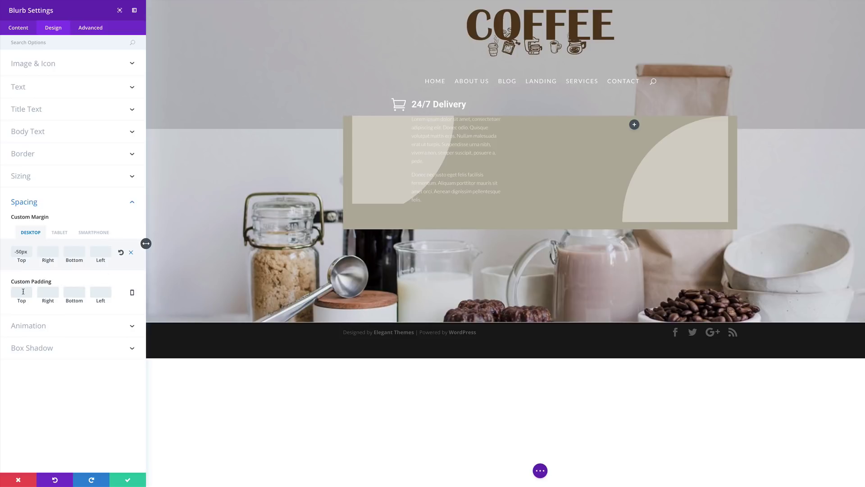
# - Fill the blurb's Custom Padding with 100, 10, 30 and 10px and save the blurb
pyautogui.write('100')
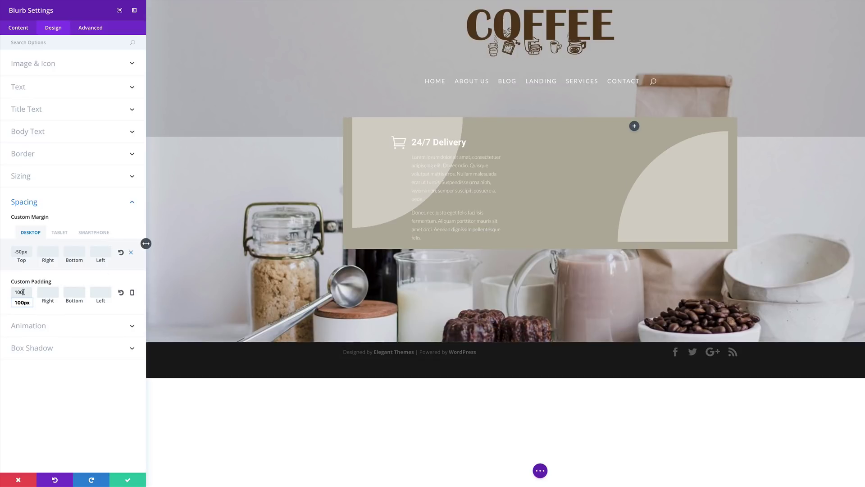
pyautogui.click(51, 294)
pyautogui.write('10')
pyautogui.click(81, 297)
pyautogui.write('30')
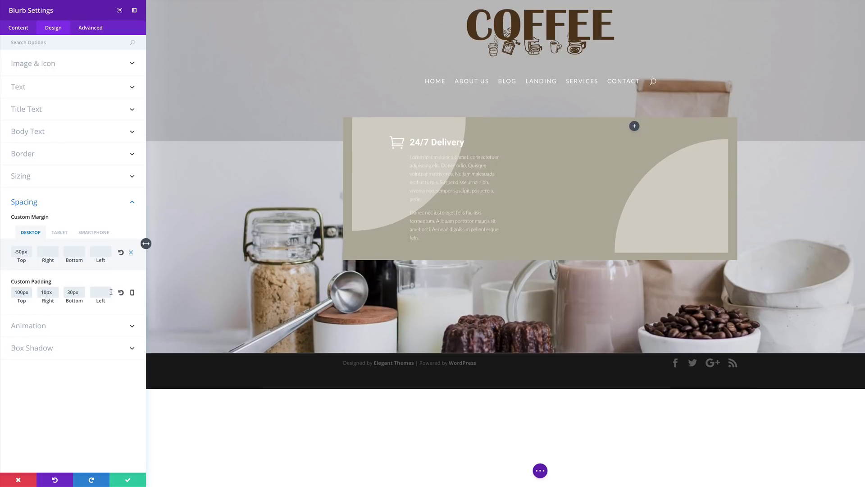
pyautogui.write('10')
pyautogui.write('px')
pyautogui.click(128, 479)
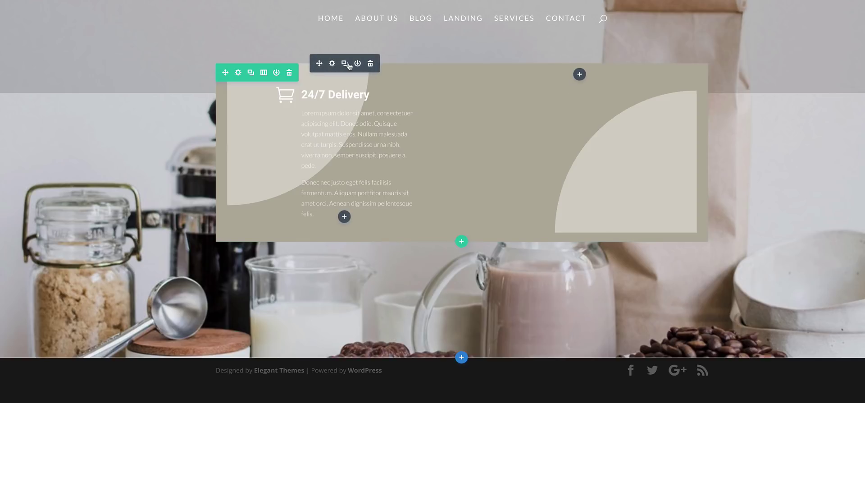
# - Duplicate the 24/7 Delivery blurb, drag the copy into the right column, and open its settings
pyautogui.click(345, 64)
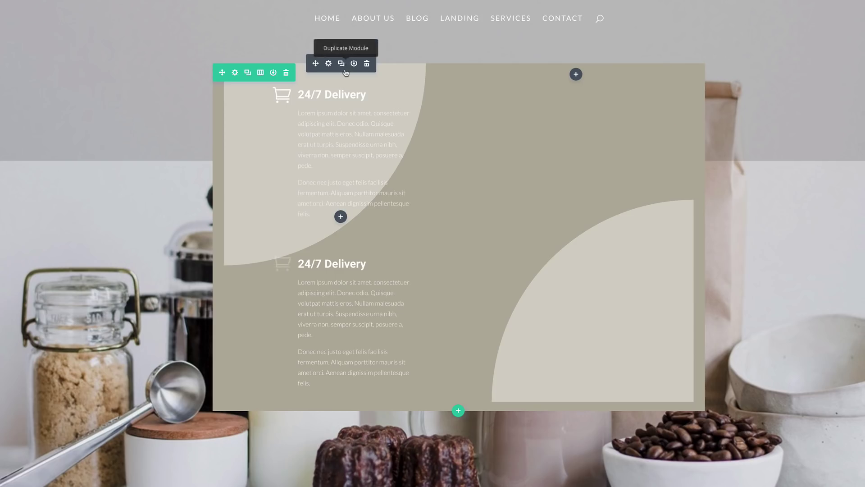
pyautogui.moveTo(315, 233); pyautogui.dragTo(554, 117)
pyautogui.moveTo(525, 205); pyautogui.dragTo(523, 207)
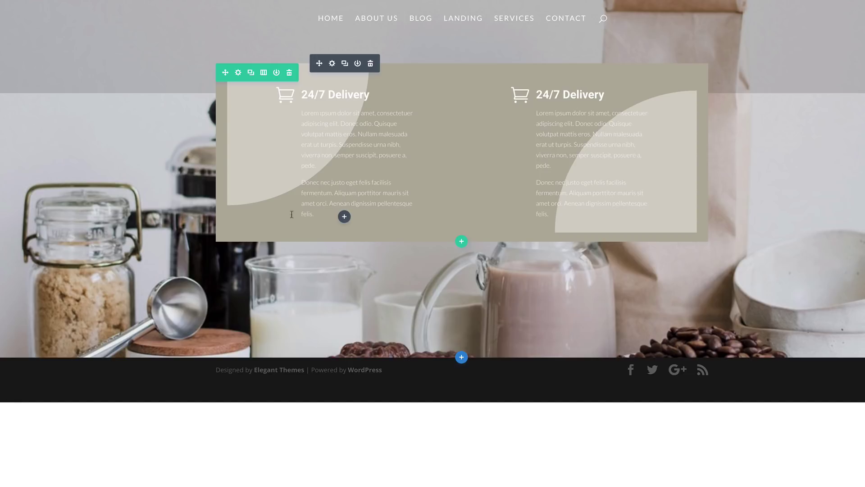
pyautogui.click(568, 64)
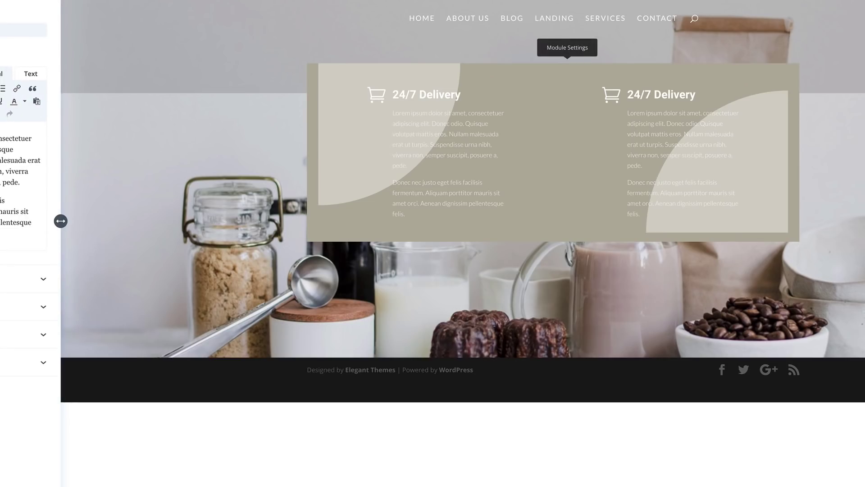
# - Give the right blurb a translucent brown background colour using a pasted rgba value
pyautogui.click(68, 333)
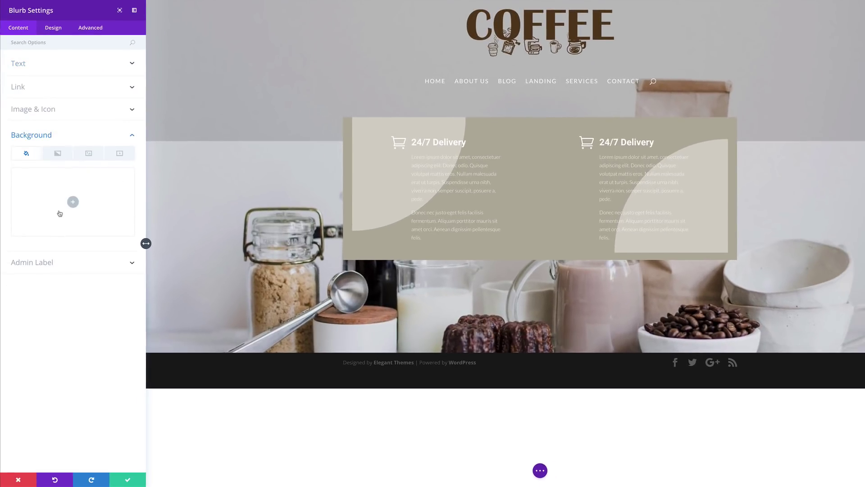
pyautogui.click(72, 202)
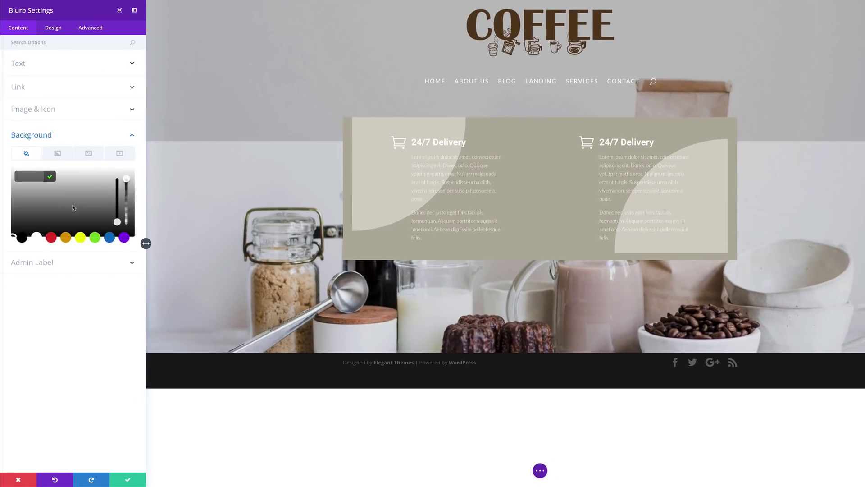
pyautogui.moveTo(127, 178); pyautogui.dragTo(126, 181)
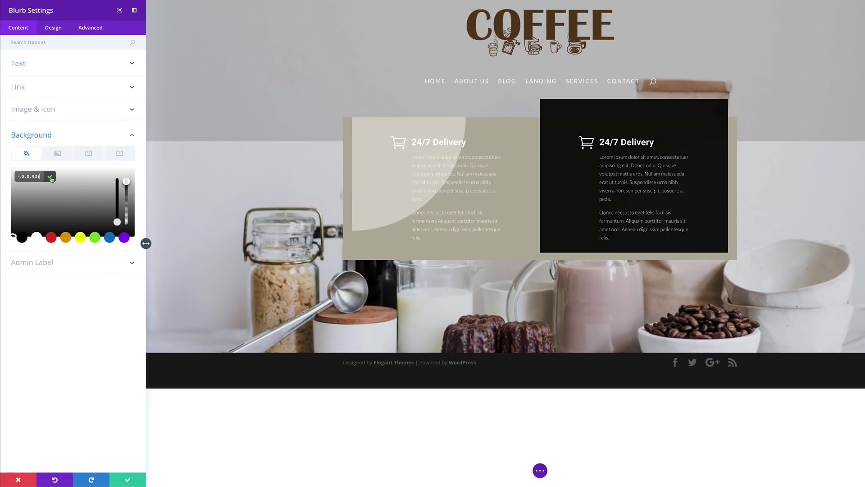
pyautogui.moveTo(39, 177); pyautogui.dragTo(16, 176)
pyautogui.hotkey('ctrl', 'v')
pyautogui.press('Return')
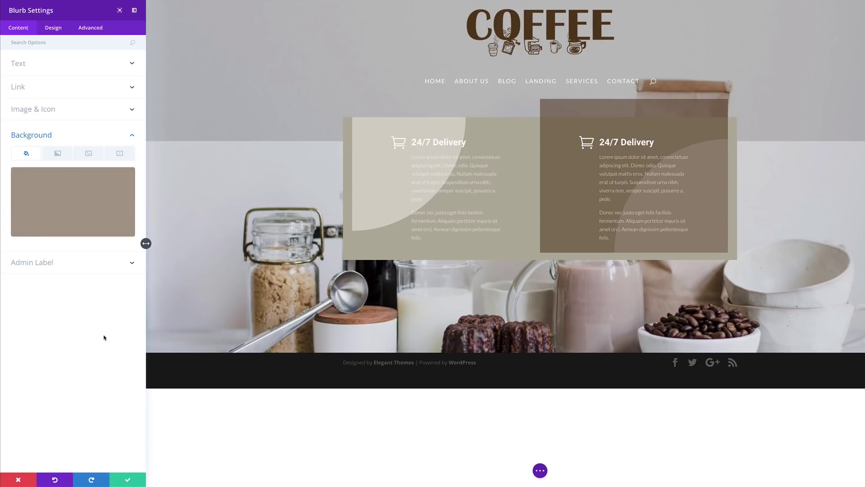
# - Choose the coffee-cup icon for the right blurb
pyautogui.click(51, 111)
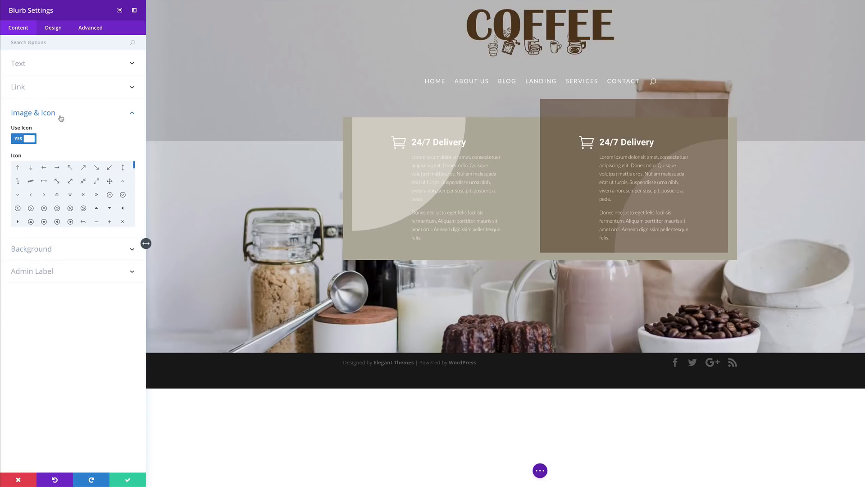
pyautogui.moveTo(134, 165); pyautogui.dragTo(135, 186)
pyautogui.click(30, 218)
# - Retitle the blurb from '24/7 Delivery' to 'Top Quality' and save the settings
pyautogui.click(40, 64)
pyautogui.click(52, 92)
pyautogui.tripleClick(52, 92)
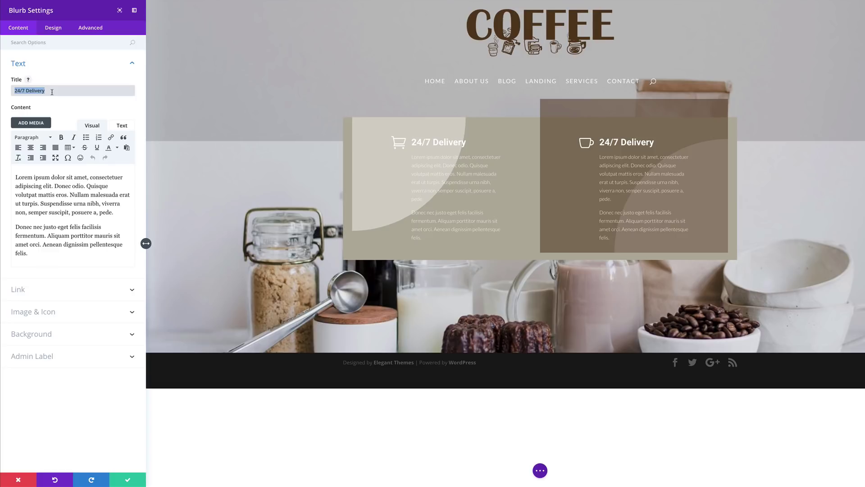
pyautogui.write('Top Quality')
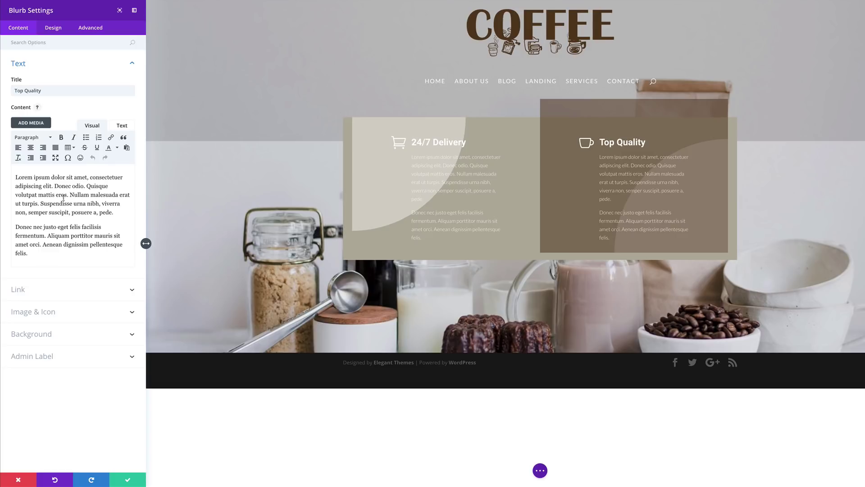
pyautogui.click(127, 480)
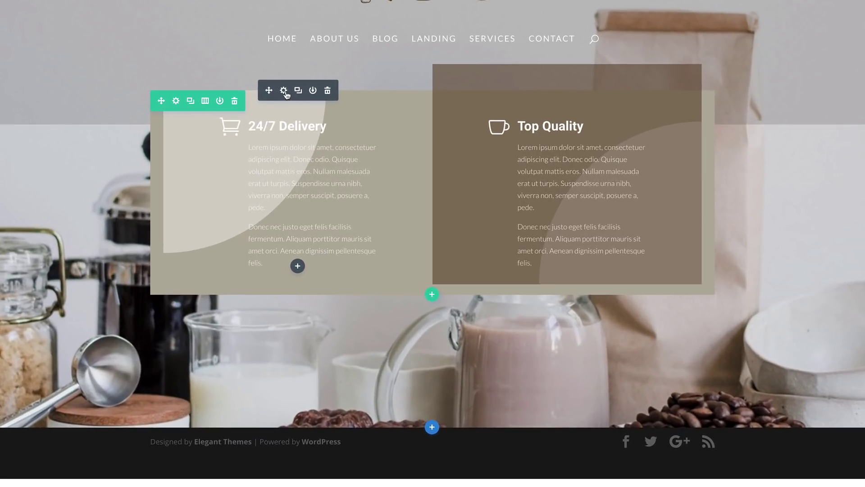
# - Set the 24/7 Delivery blurb's background to a pasted translucent grey rgba colour and save
pyautogui.click(285, 92)
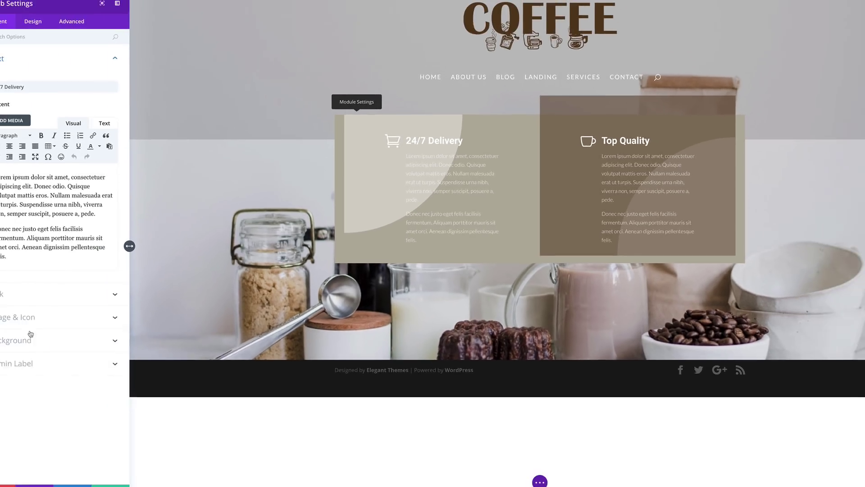
pyautogui.click(30, 338)
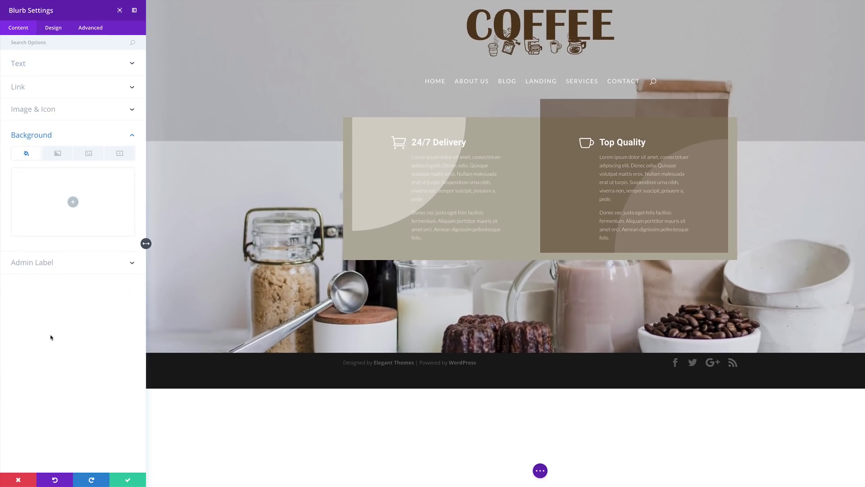
pyautogui.click(74, 201)
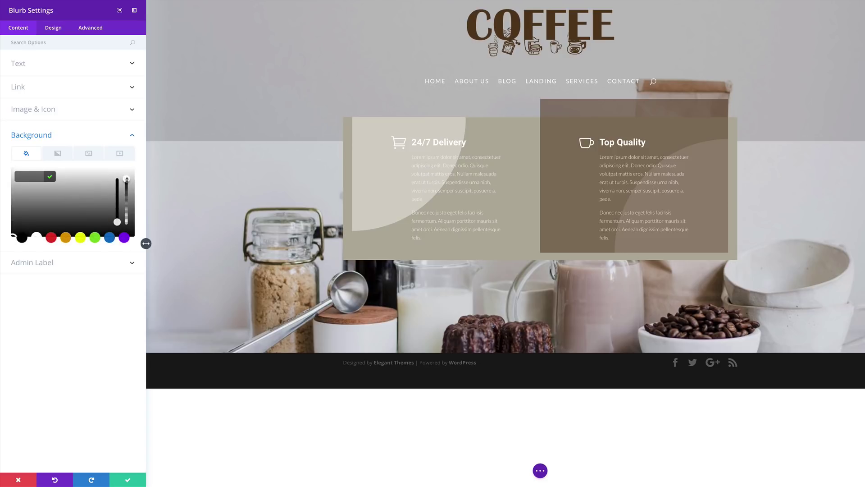
pyautogui.hotkey('ctrl', 'v')
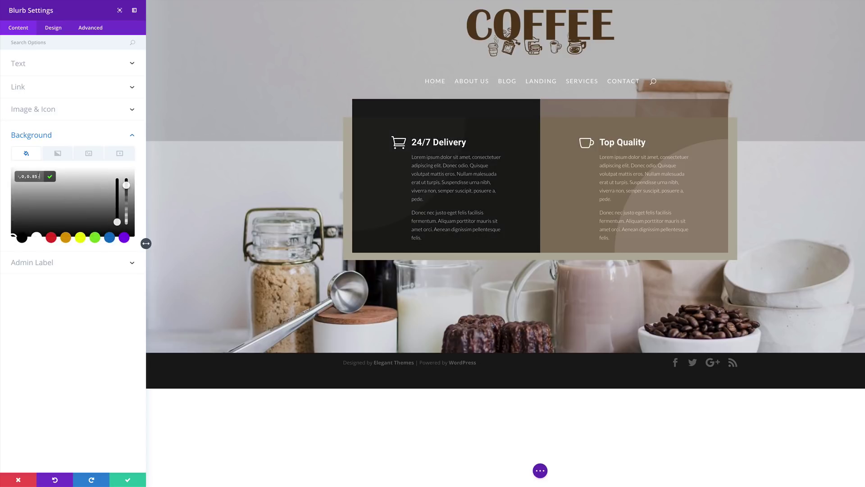
pyautogui.hotkey('ctrl', 'v')
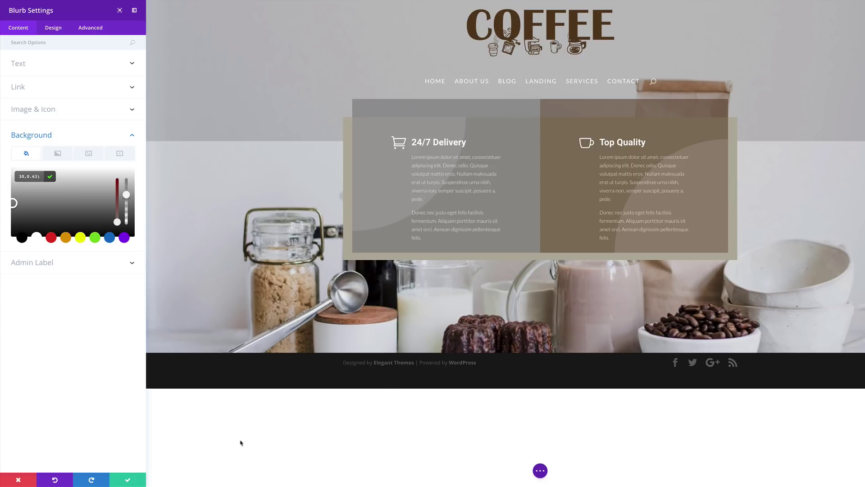
pyautogui.click(129, 481)
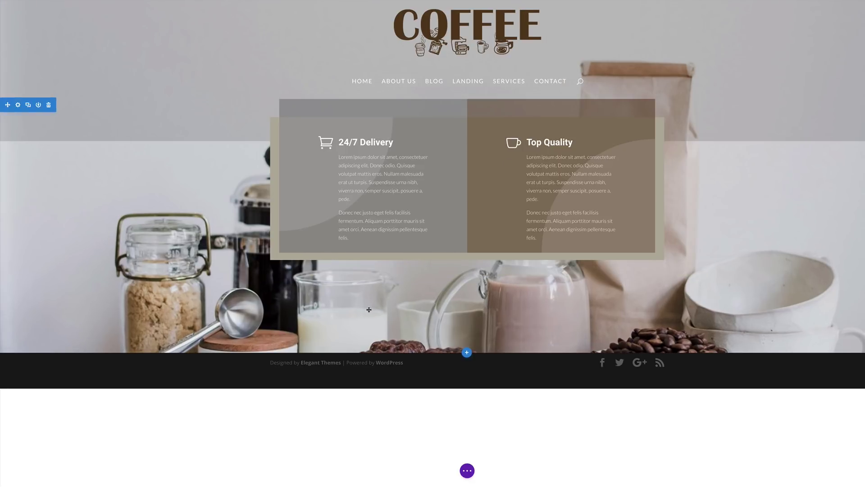
# - Expand the page-level builder options bar at the bottom of the coffee page
pyautogui.click(467, 470)
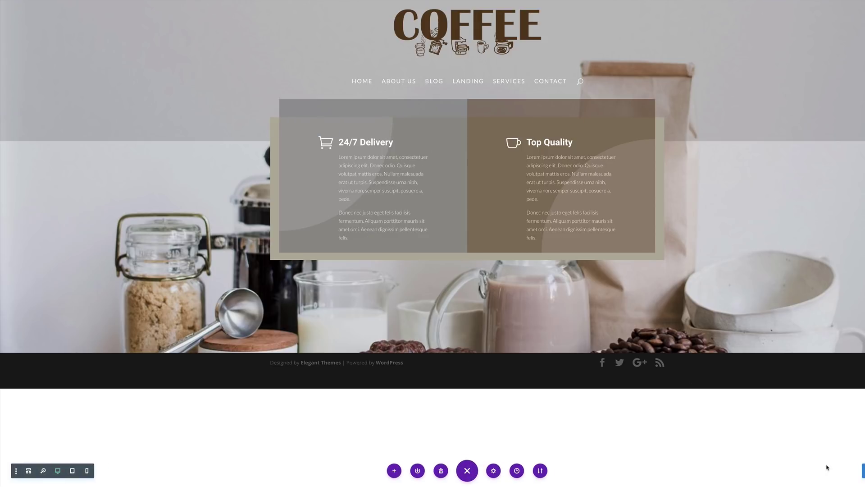